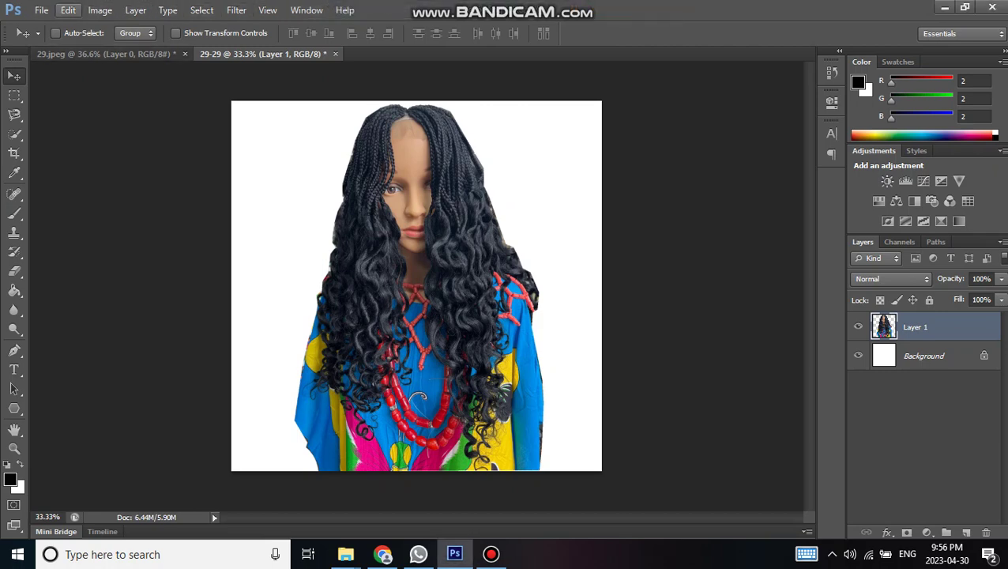
# Save the wig composite as 29-29.psd in Photoshop format with maximum compatibility.
pyautogui.click(41, 11)
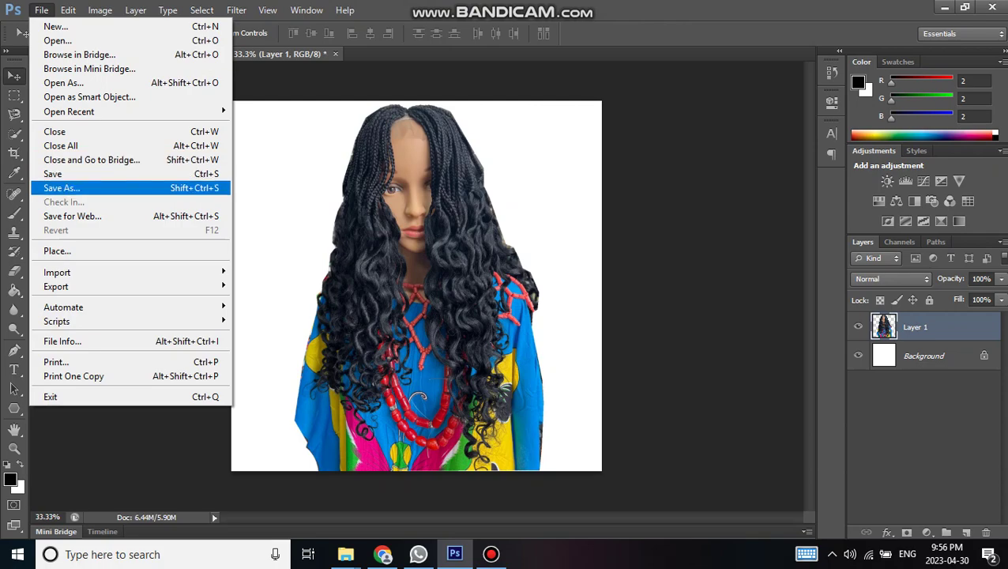
pyautogui.click(53, 174)
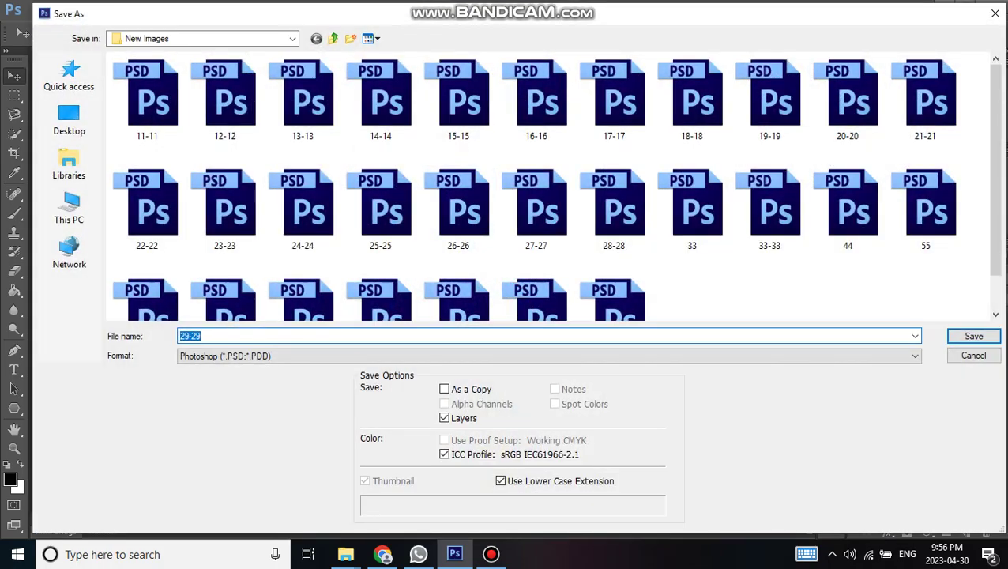
pyautogui.click(973, 335)
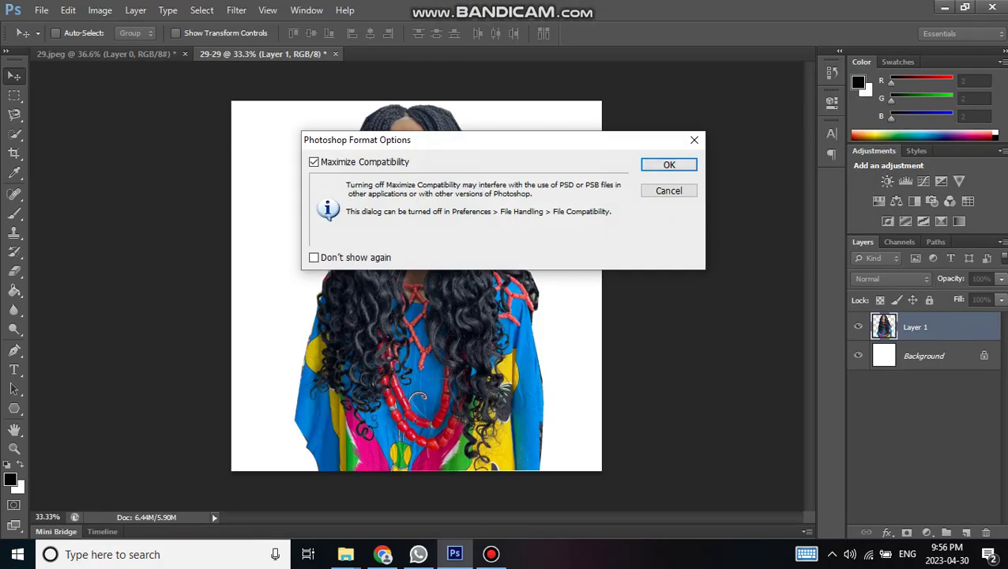
pyautogui.click(661, 165)
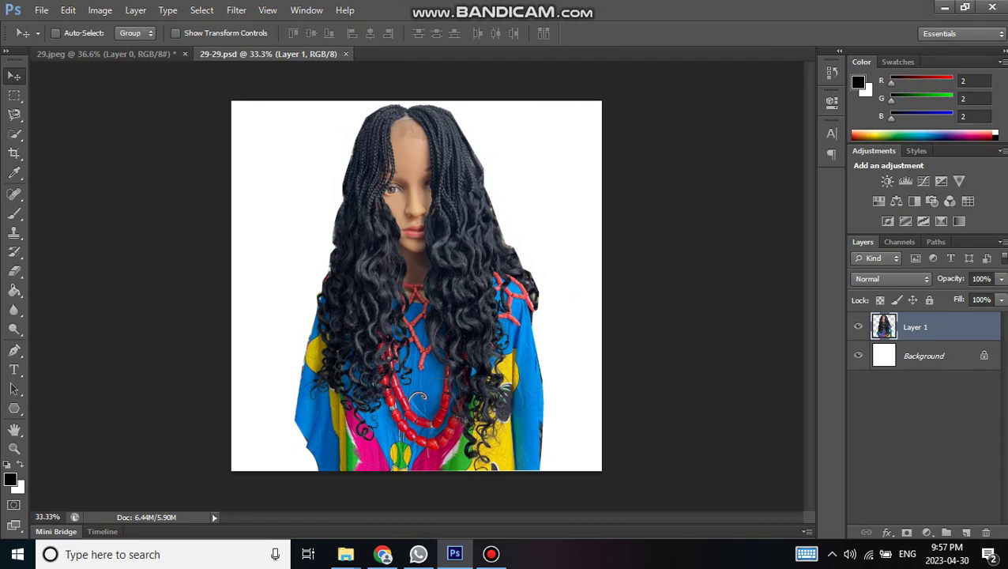
pyautogui.hotkey('ctrl', 'alt', 'shift', 's')
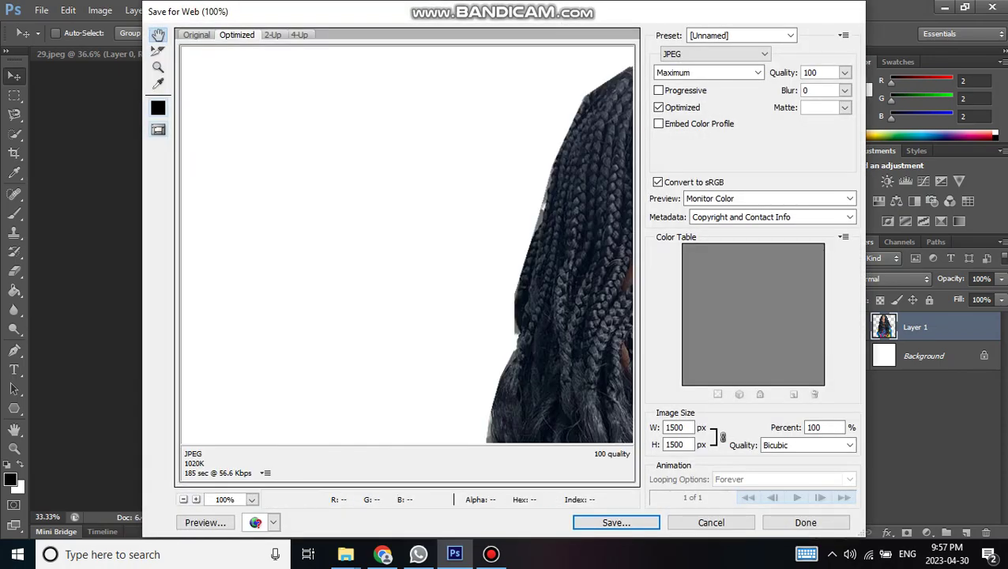
# Export 29-29 as a quality-100 JPEG to New Images, then close the PSD.
pyautogui.hotkey('ctrl', '-')
pyautogui.hotkey('ctrl', '-')
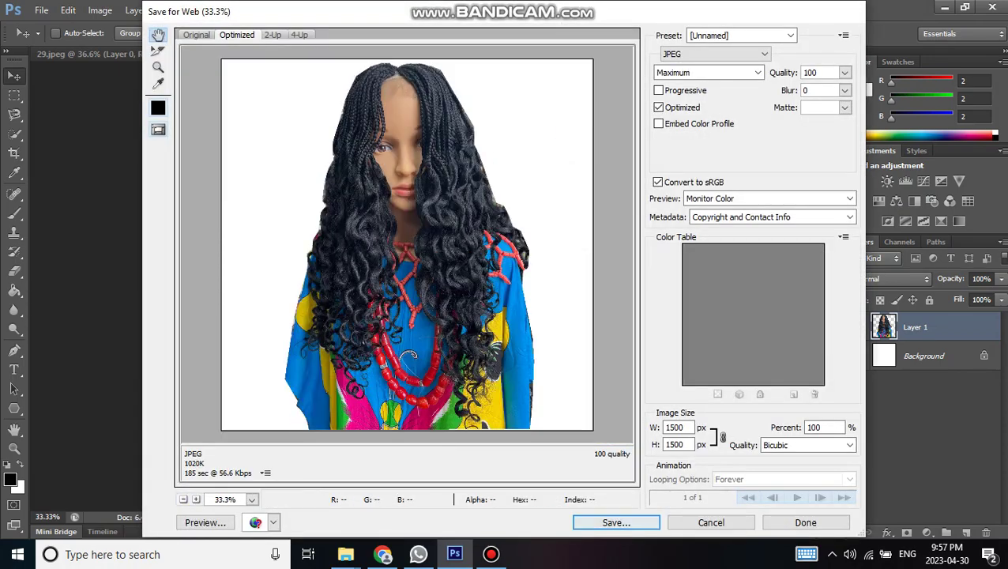
pyautogui.click(616, 522)
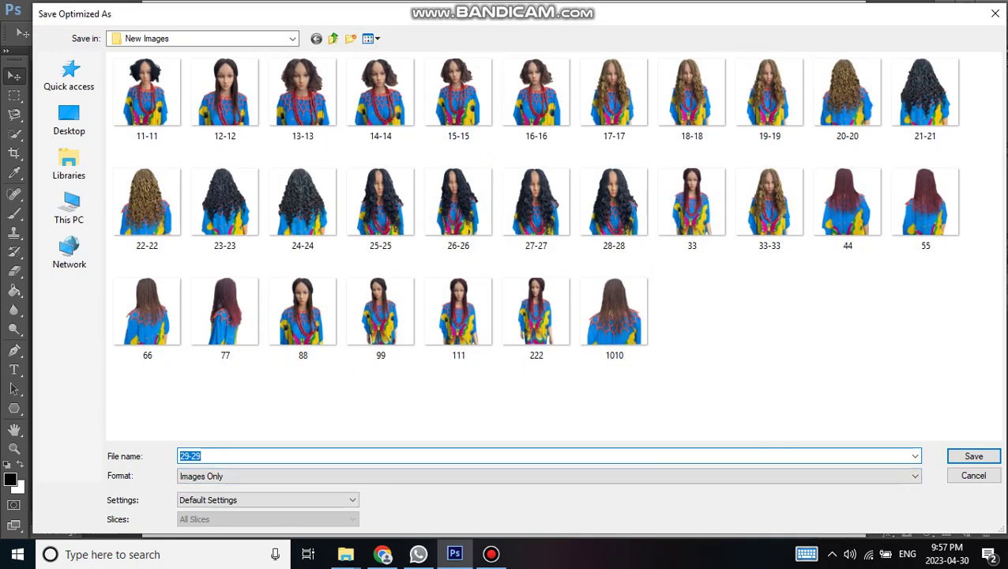
pyautogui.press('Return')
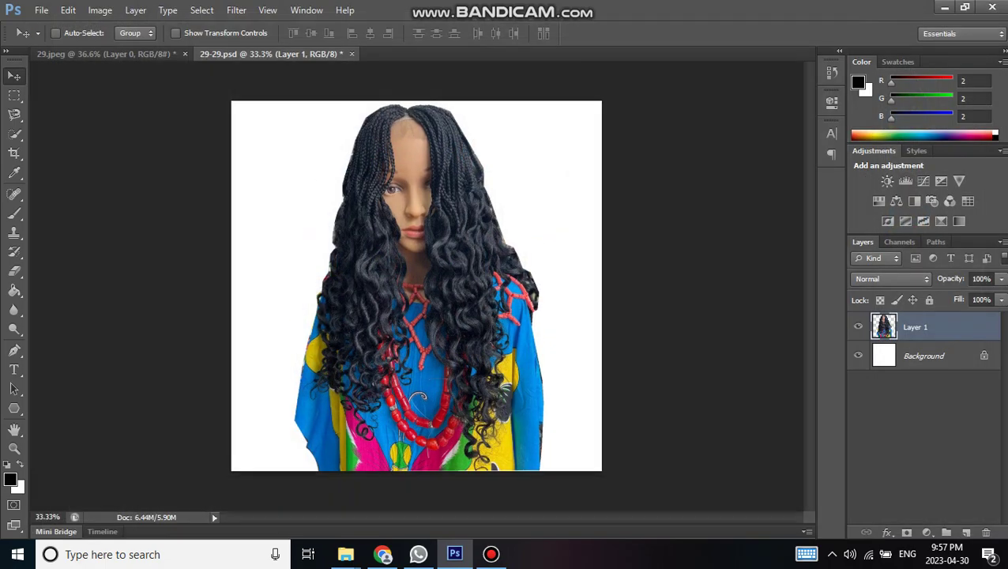
pyautogui.click(352, 54)
# Close 29-29.psd and 29.jpeg without saving changes.
pyautogui.click(510, 218)
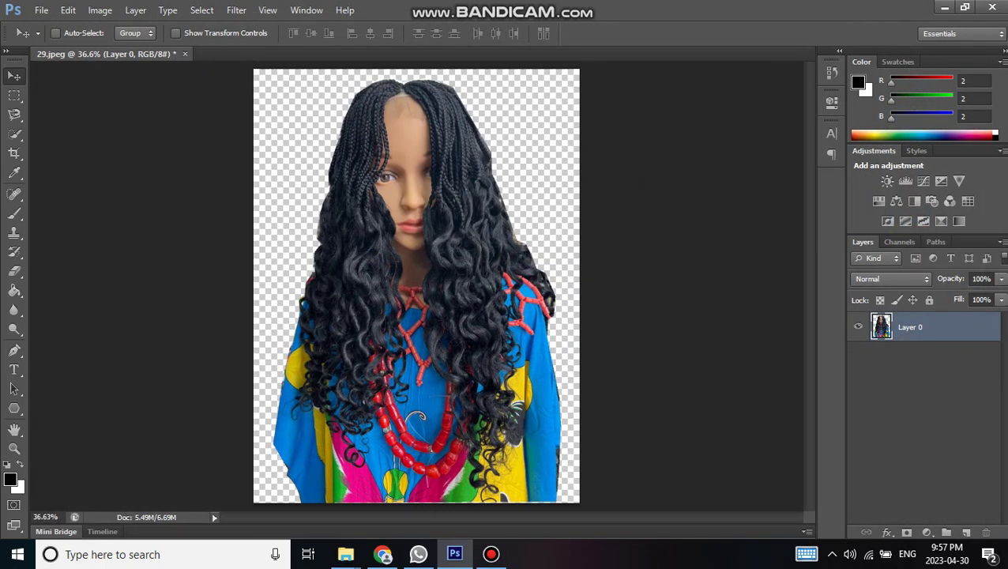
pyautogui.click(185, 54)
pyautogui.click(507, 218)
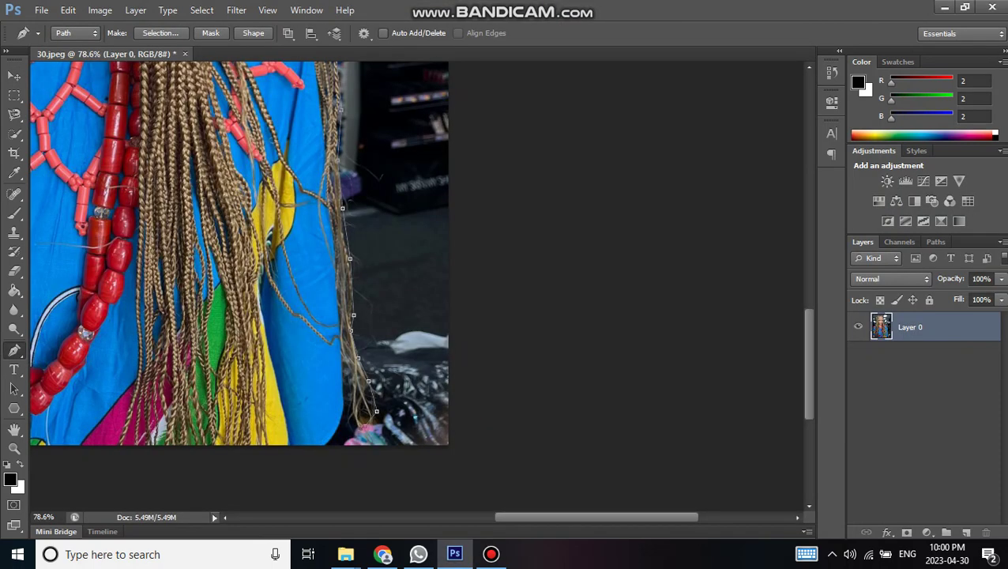
# Close the pen path around the braided-wig mannequin along the bottom edge of 30.jpeg.
pyautogui.click(342, 444)
pyautogui.moveTo(342, 444)
pyautogui.mouseDown()
pyautogui.moveTo(582, 367)
pyautogui.moveTo(719, 366)
pyautogui.mouseUp()
pyautogui.click(512, 367)
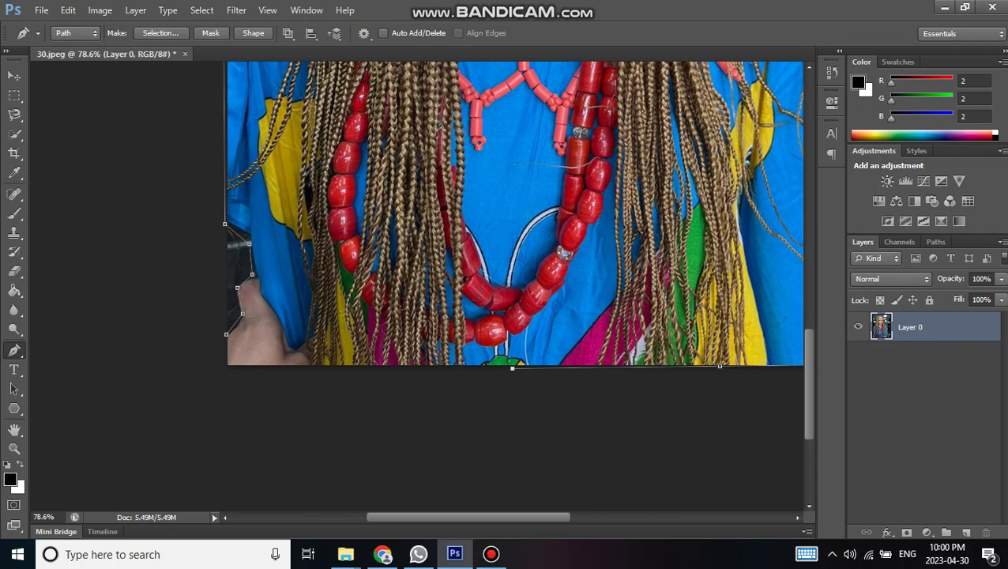
pyautogui.click(293, 368)
pyautogui.click(227, 364)
pyautogui.press('Return')
pyautogui.scroll(2, 514, 214)
pyautogui.scroll(1, 513, 213)
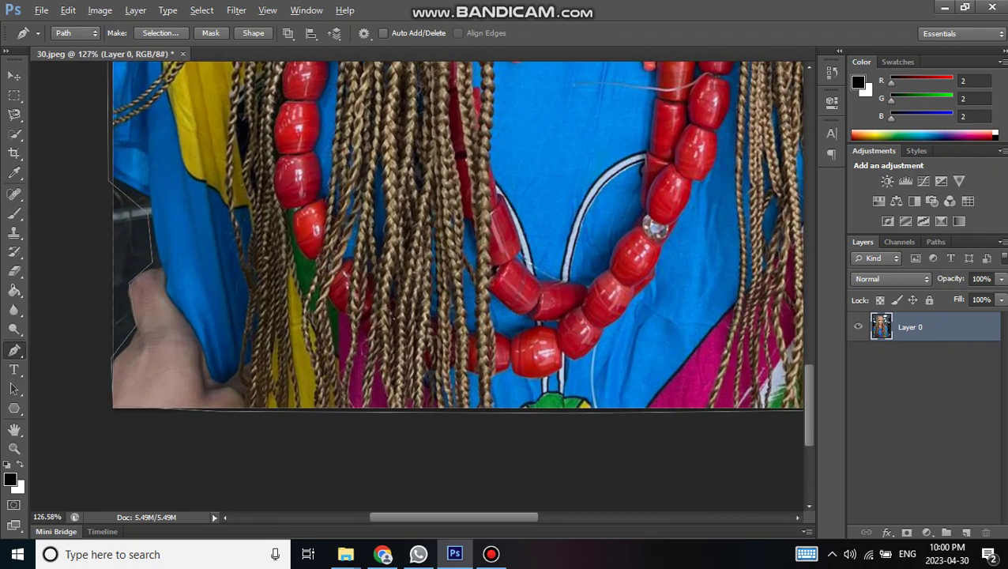
pyautogui.scroll(-4, 513, 214)
pyautogui.scroll(-2, 513, 213)
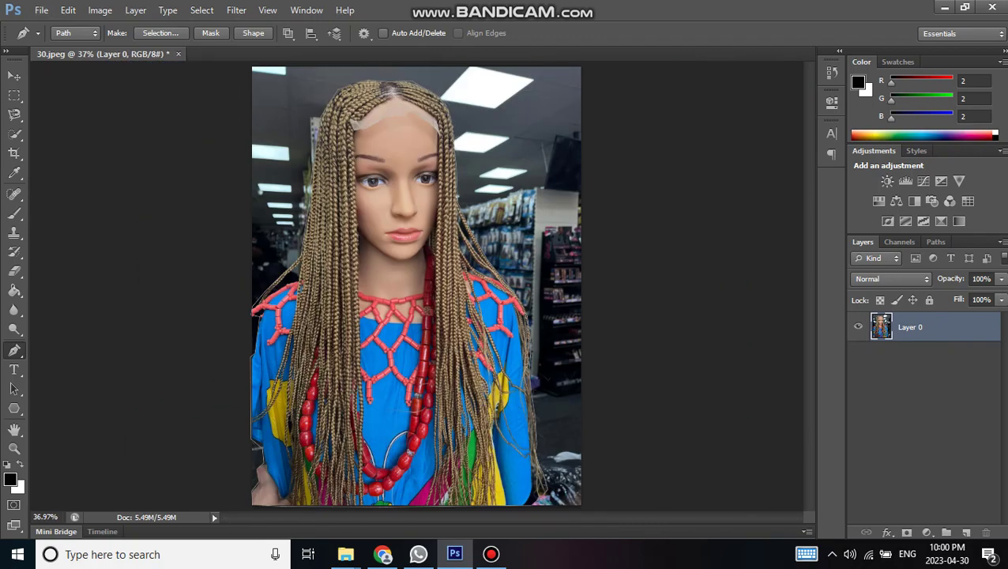
pyautogui.scroll(-1, 416, 286)
# Convert the path to a selection and delete the store background around the mannequin.
pyautogui.rightClick(406, 235)
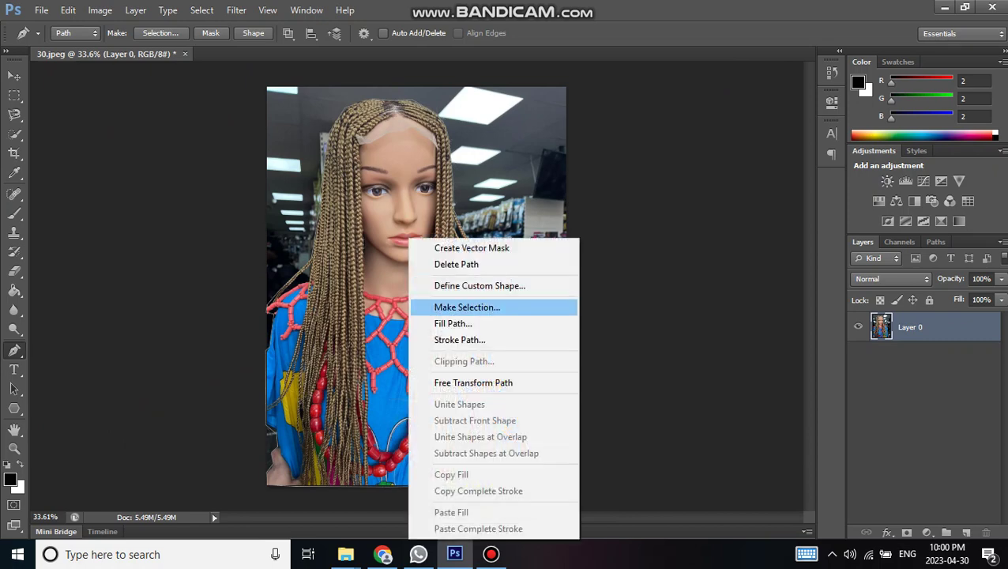
pyautogui.click(458, 305)
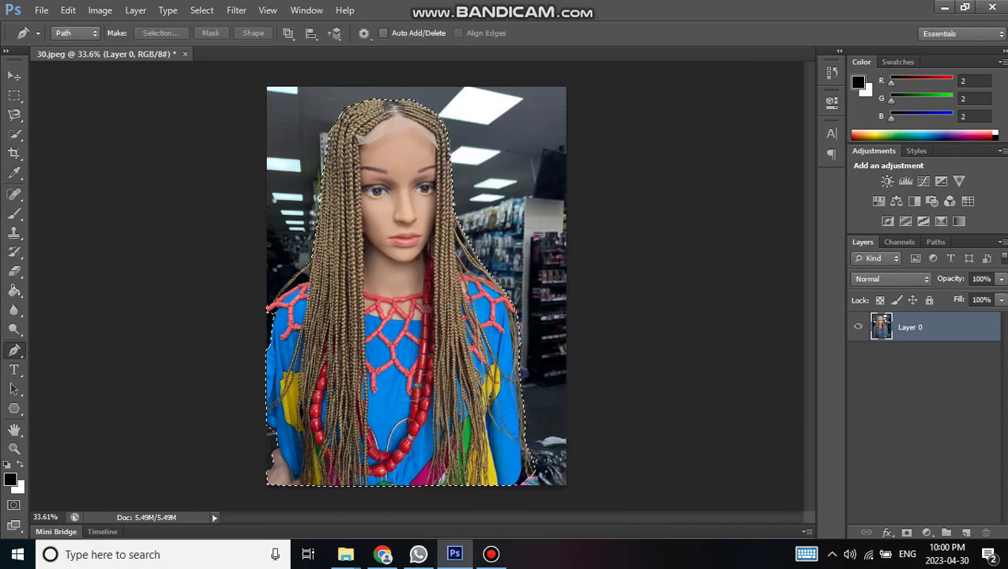
pyautogui.press('Return')
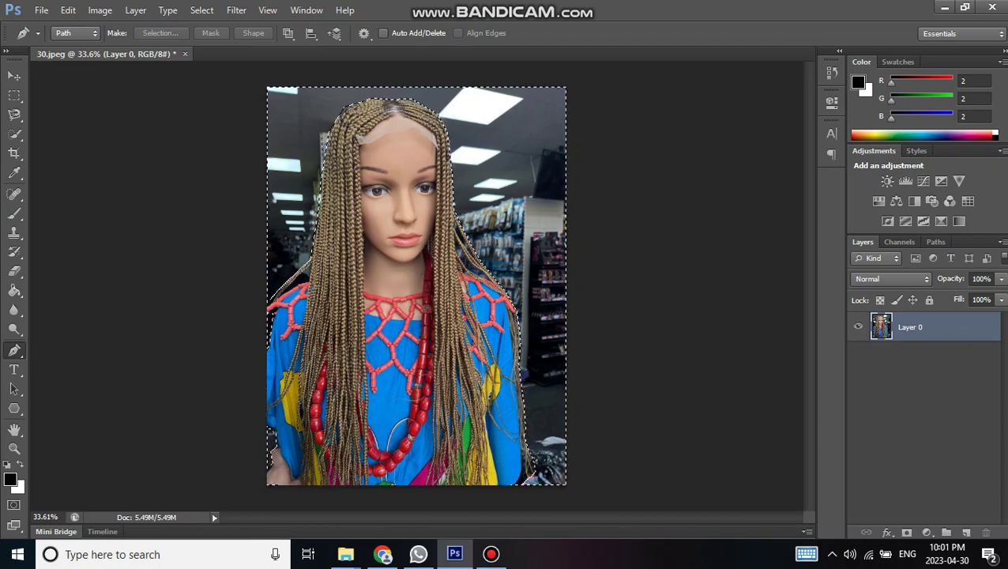
pyautogui.press('Delete')
pyautogui.hotkey('ctrl', 'd')
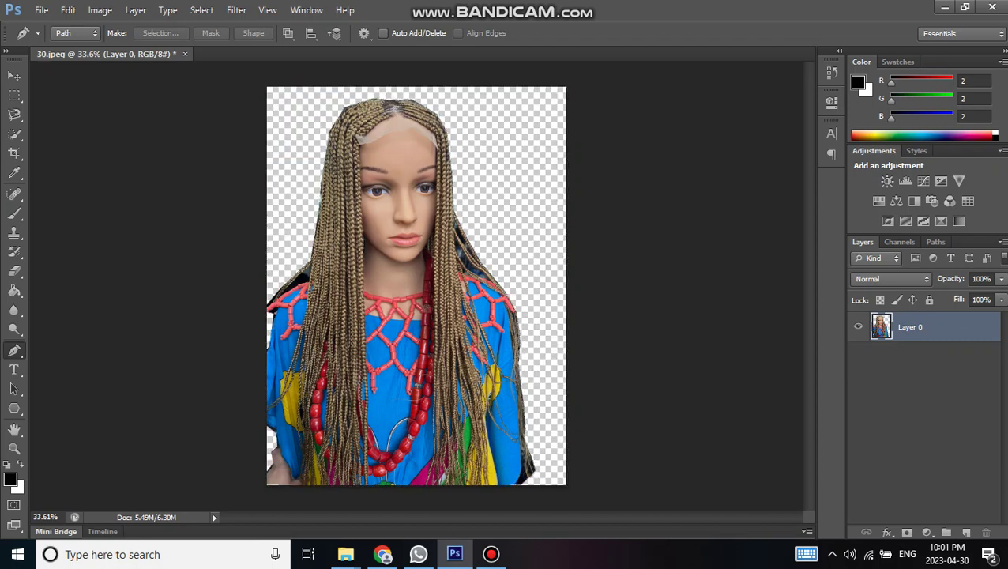
pyautogui.hotkey('ctrl', 'n')
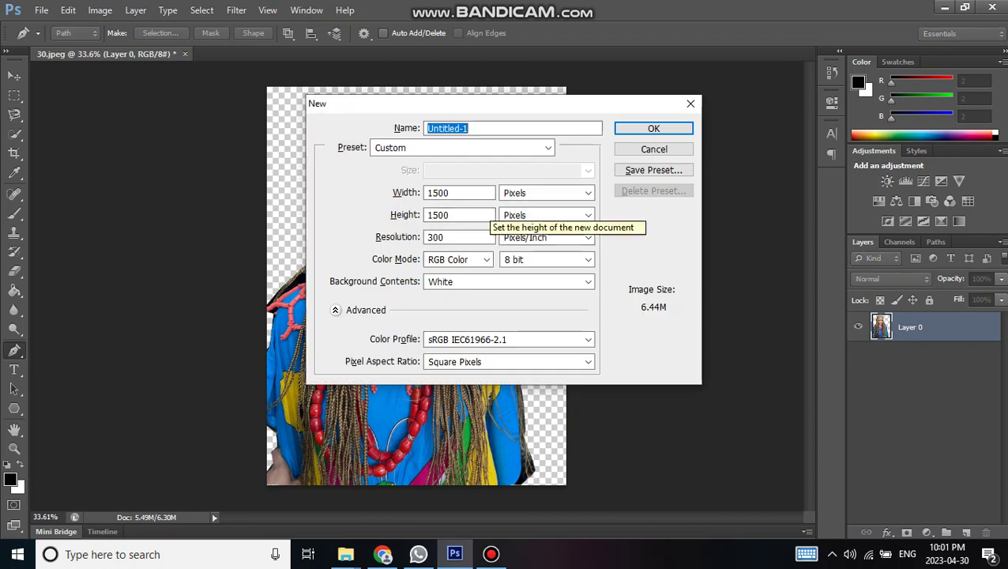
# Create the white 1500×1500 px, 300 ppi document '30-30', then return to 30.jpeg.
pyautogui.write('30-')
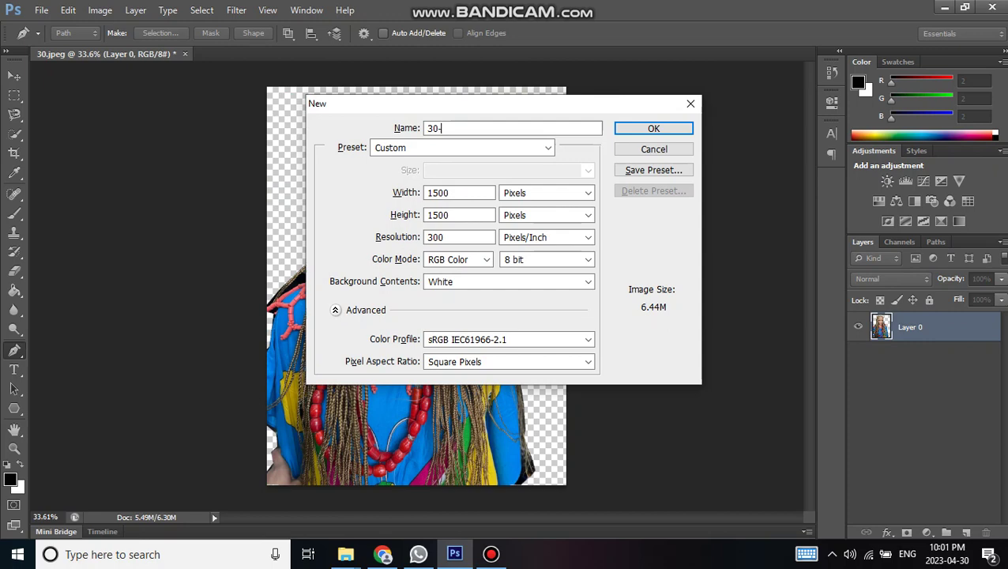
pyautogui.write('30')
pyautogui.press('Return')
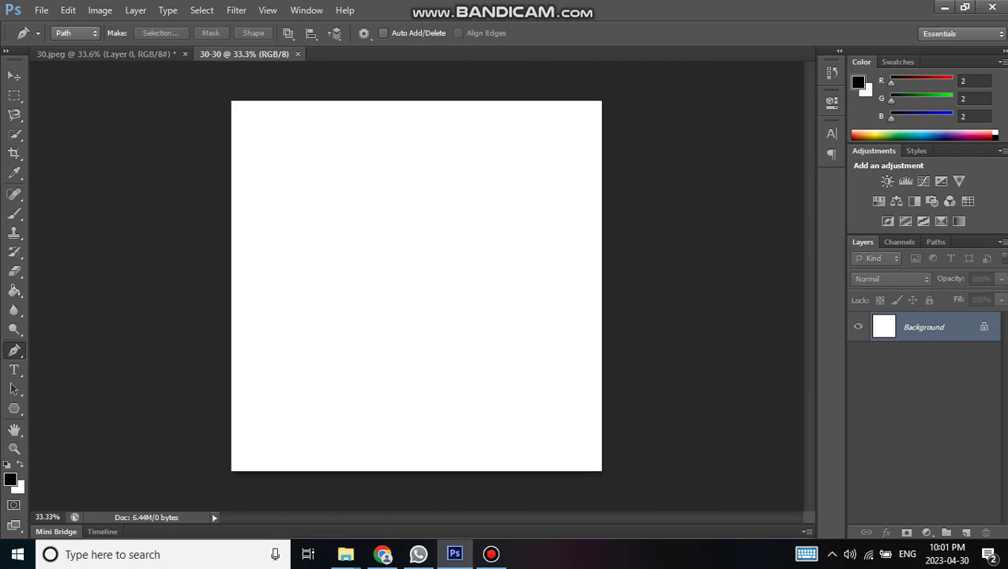
pyautogui.hotkey('ctrl', 'Tab')
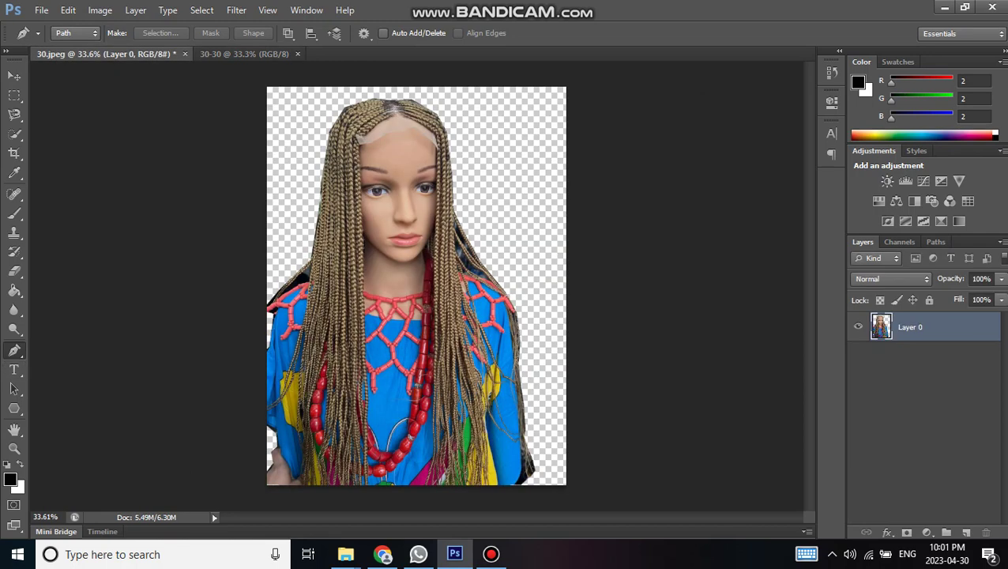
# Drag the cut-out mannequin from 30.jpeg onto the 30-30 white canvas.
pyautogui.press('v')
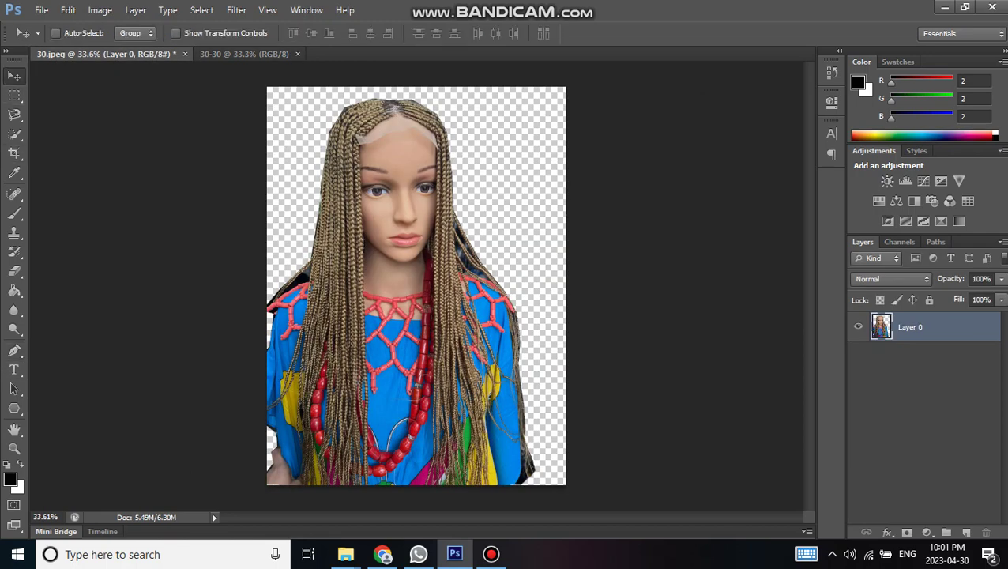
pyautogui.moveTo(419, 284); pyautogui.dragTo(241, 54)
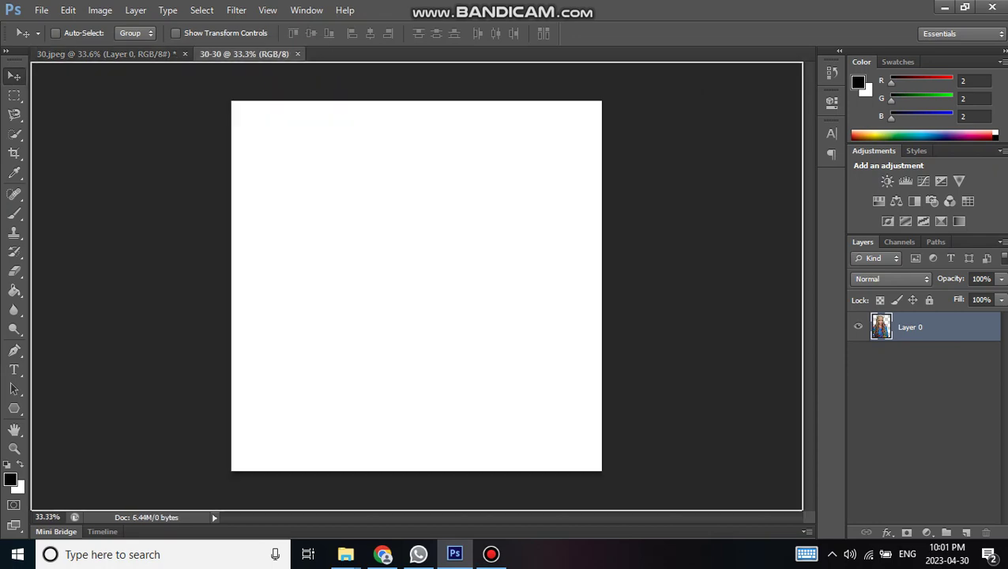
pyautogui.moveTo(237, 110); pyautogui.dragTo(466, 288)
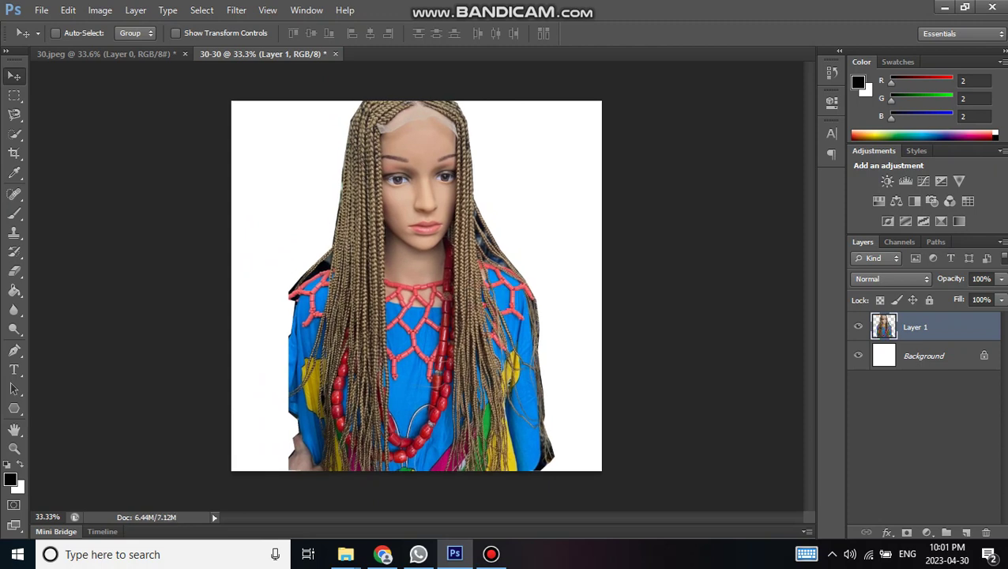
# Scale the mannequin to about 96% and nudge it left to centre it.
pyautogui.hotkey('ctrl', 't')
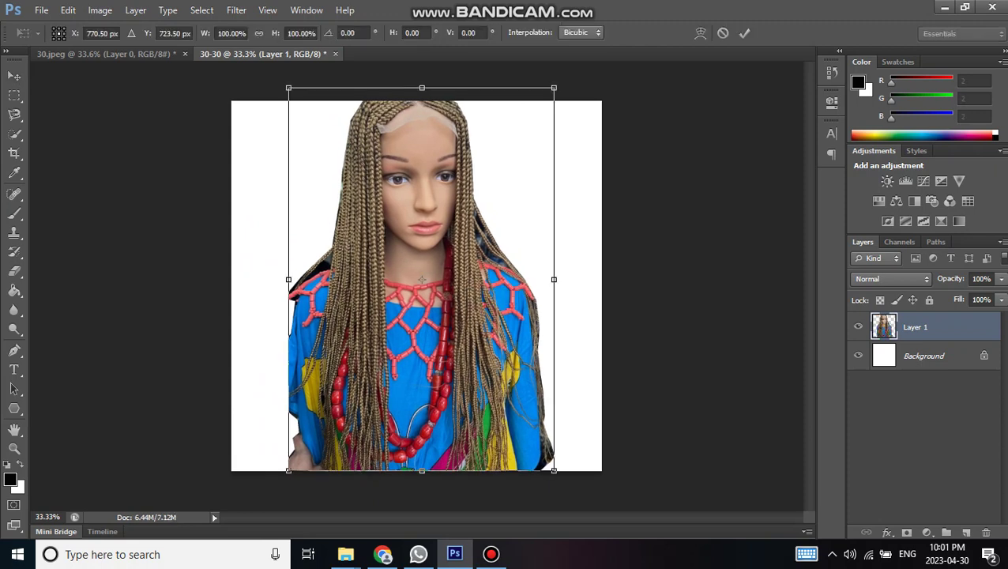
pyautogui.moveTo(288, 88); pyautogui.dragTo(298, 102)
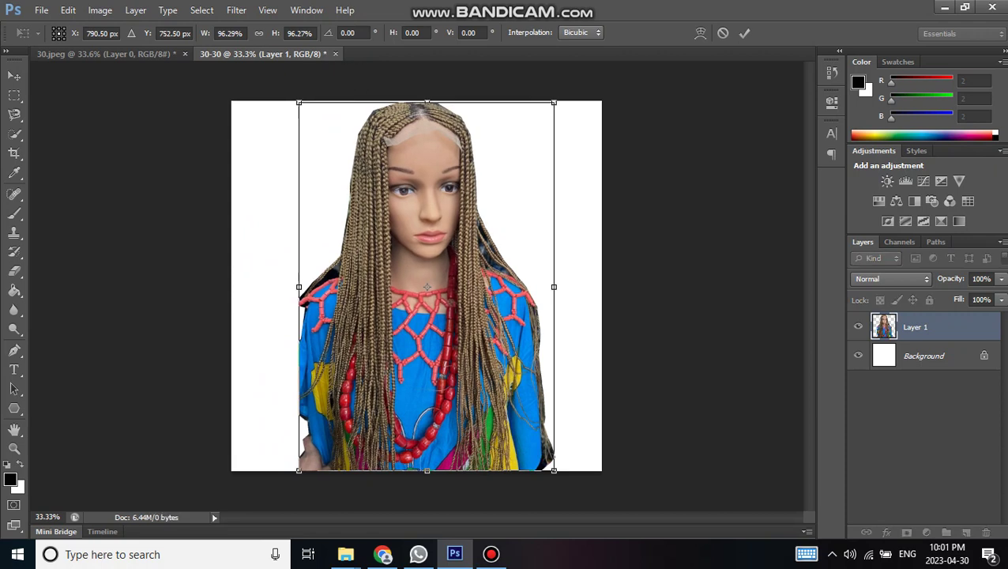
pyautogui.press('Left')
pyautogui.press('Left')
pyautogui.press('Left')
pyautogui.press('Left')
pyautogui.press('Left')
pyautogui.press('Left')
pyautogui.press('Left')
pyautogui.press('Left')
pyautogui.press('Left')
pyautogui.press('Left')
pyautogui.press('Left')
pyautogui.press('Left')
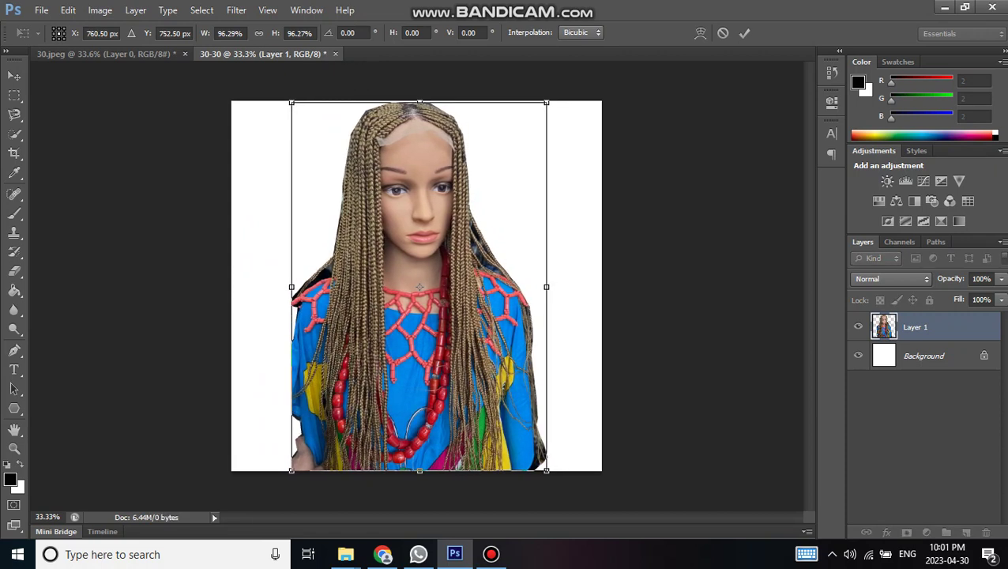
pyautogui.press('Return')
pyautogui.scroll(2, 417, 285)
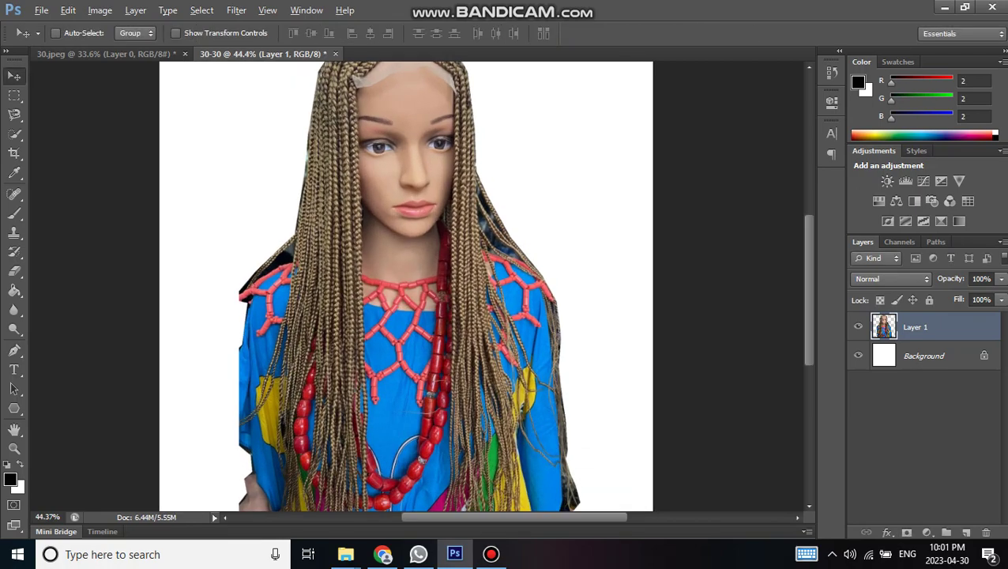
pyautogui.scroll(1, 416, 285)
pyautogui.scroll(-2, 417, 285)
pyautogui.scroll(-2, 417, 285)
pyautogui.scroll(1, 371, 253)
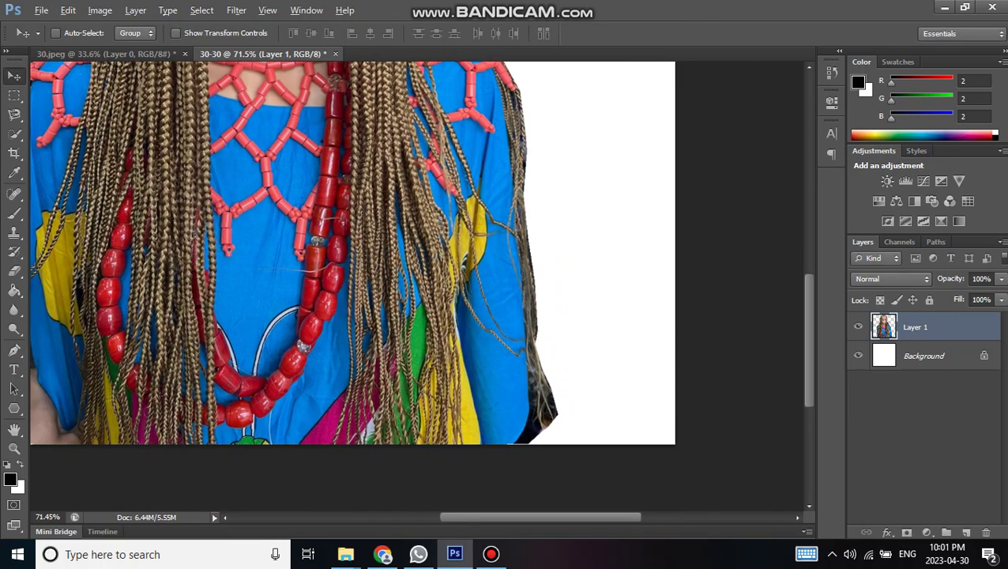
pyautogui.scroll(1, 371, 252)
pyautogui.scroll(2, 372, 253)
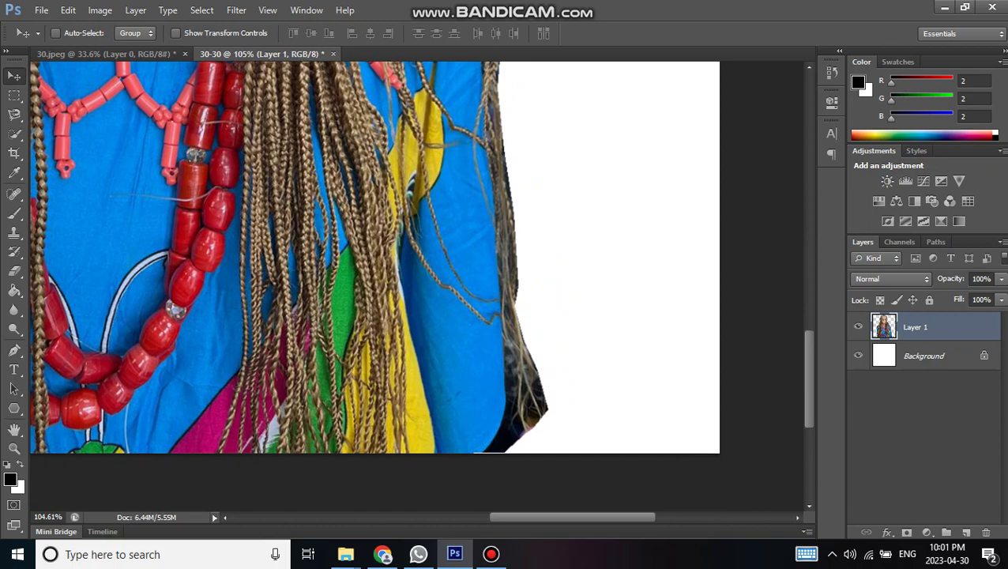
pyautogui.scroll(1, 371, 253)
pyautogui.scroll(-1, 371, 252)
pyautogui.scroll(-1, 372, 253)
pyautogui.scroll(-1, 372, 253)
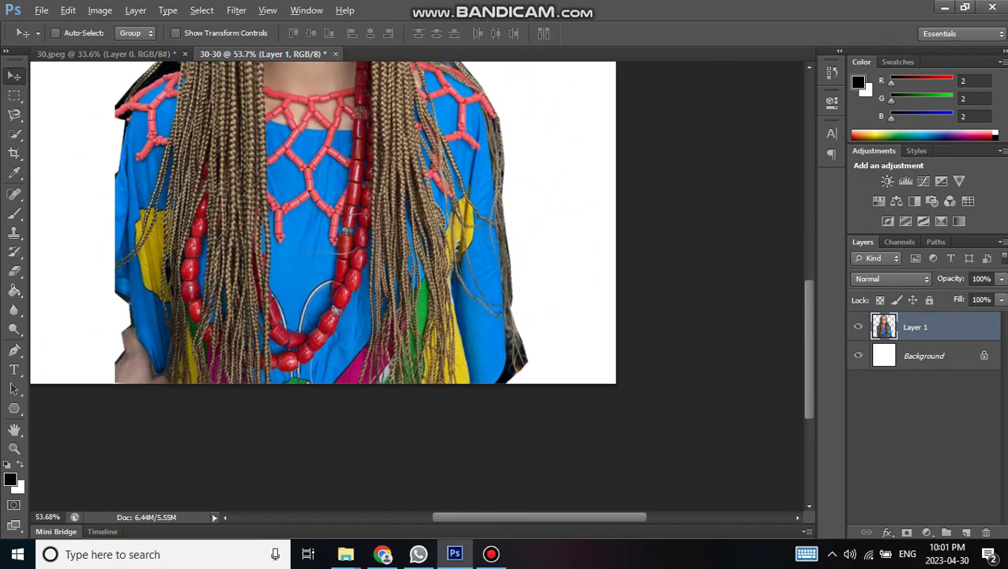
pyautogui.scroll(-1, 371, 253)
pyautogui.scroll(-1, 371, 253)
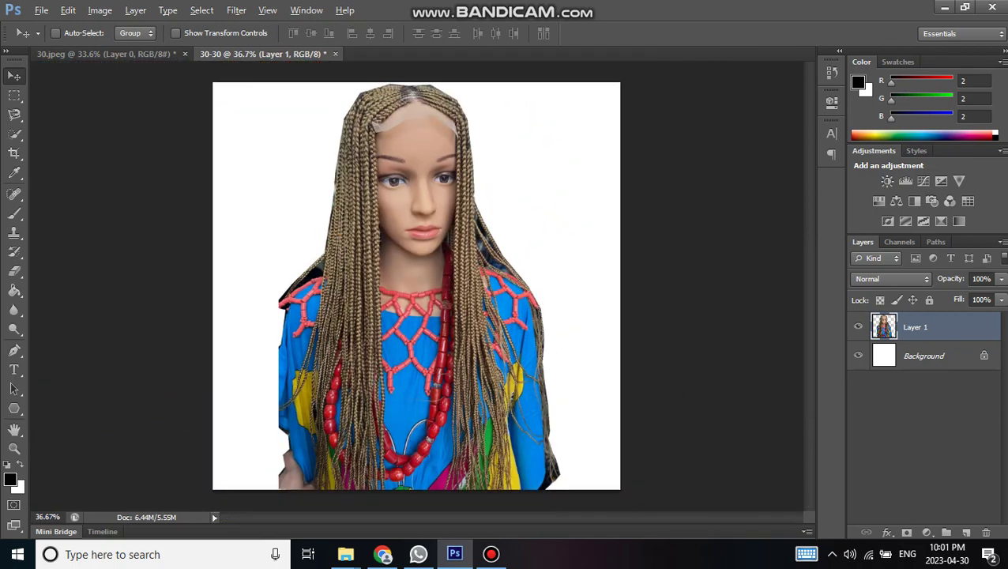
pyautogui.scroll(1, 416, 286)
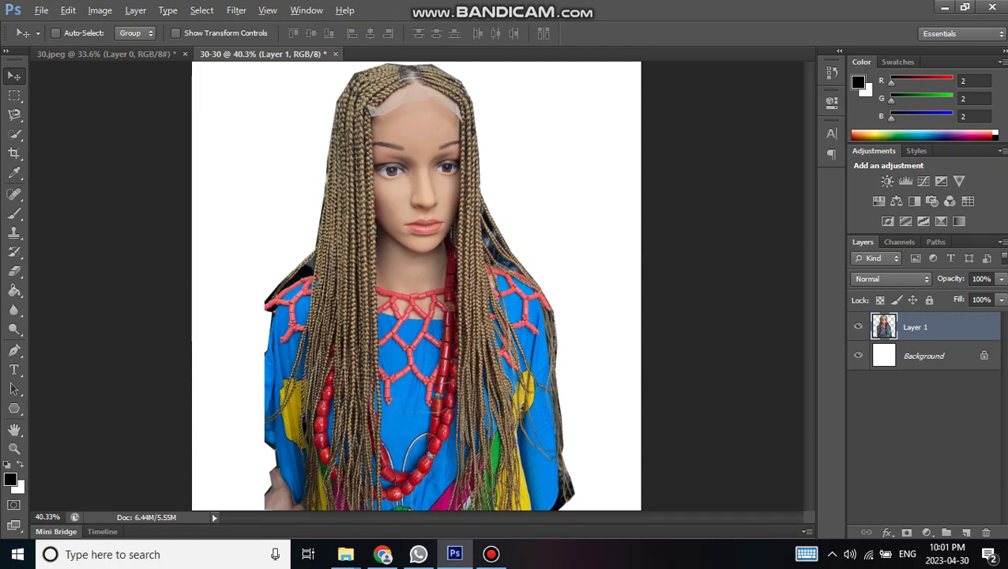
pyautogui.scroll(2, 417, 286)
pyautogui.scroll(1, 416, 285)
pyautogui.scroll(1, 416, 286)
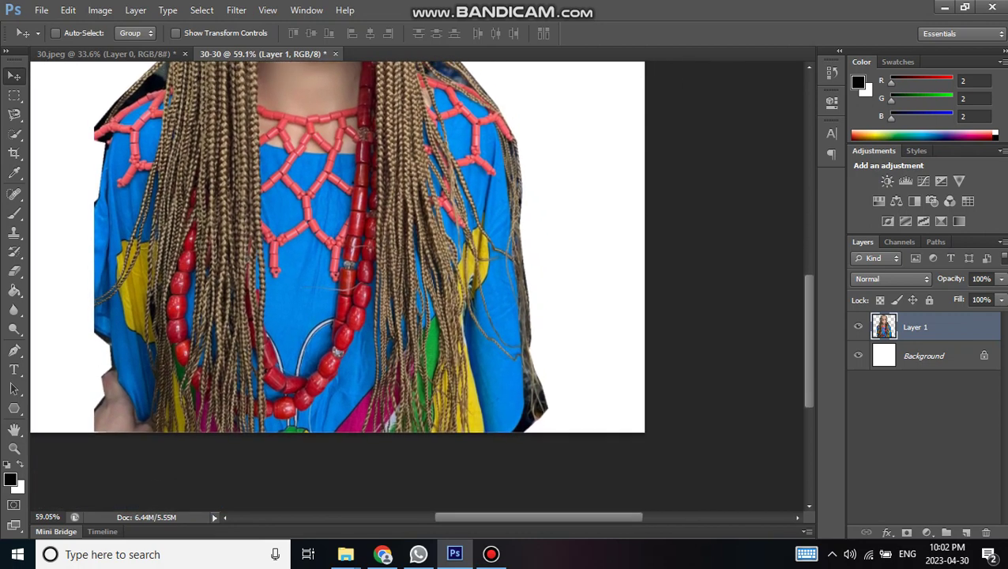
# Trace a pen path around the dark fringe on the garment's right edge.
pyautogui.click(14, 193)
pyautogui.click(14, 350)
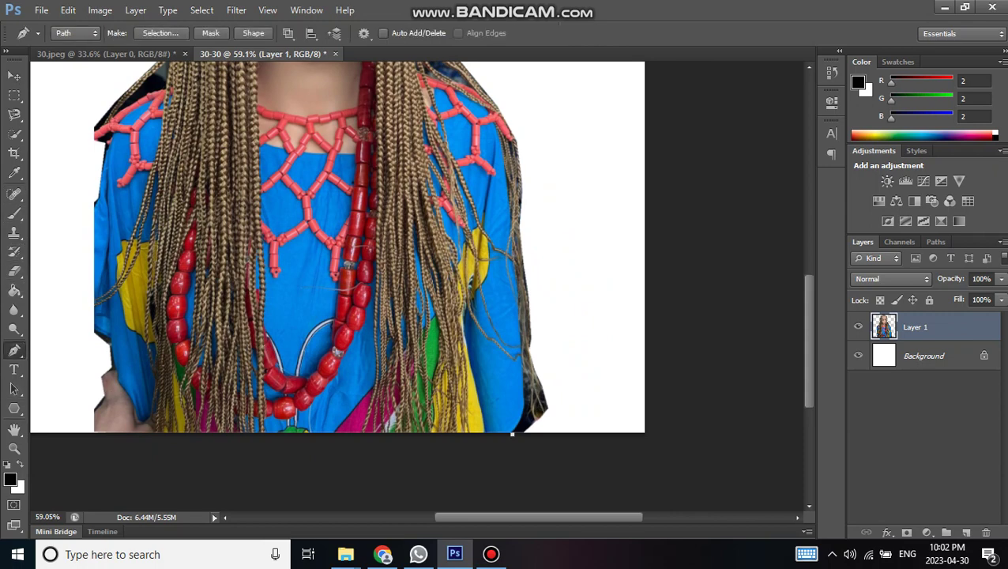
pyautogui.click(524, 397)
pyautogui.click(520, 339)
pyautogui.click(508, 172)
pyautogui.click(526, 204)
pyautogui.click(556, 269)
pyautogui.click(595, 383)
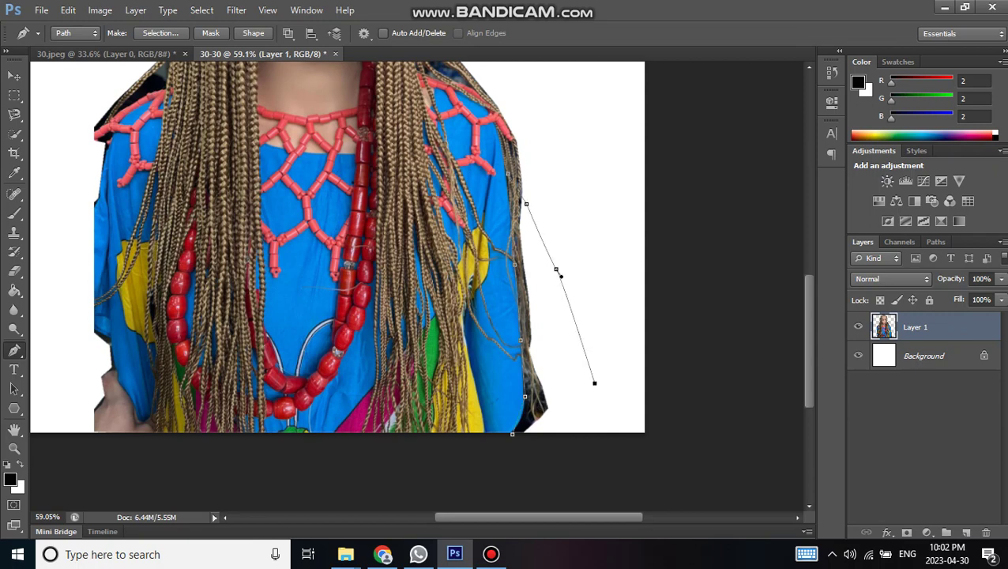
pyautogui.click(595, 405)
pyautogui.click(552, 441)
# Turn the path into a selection and delete the dark edge pixels.
pyautogui.rightClick(536, 73)
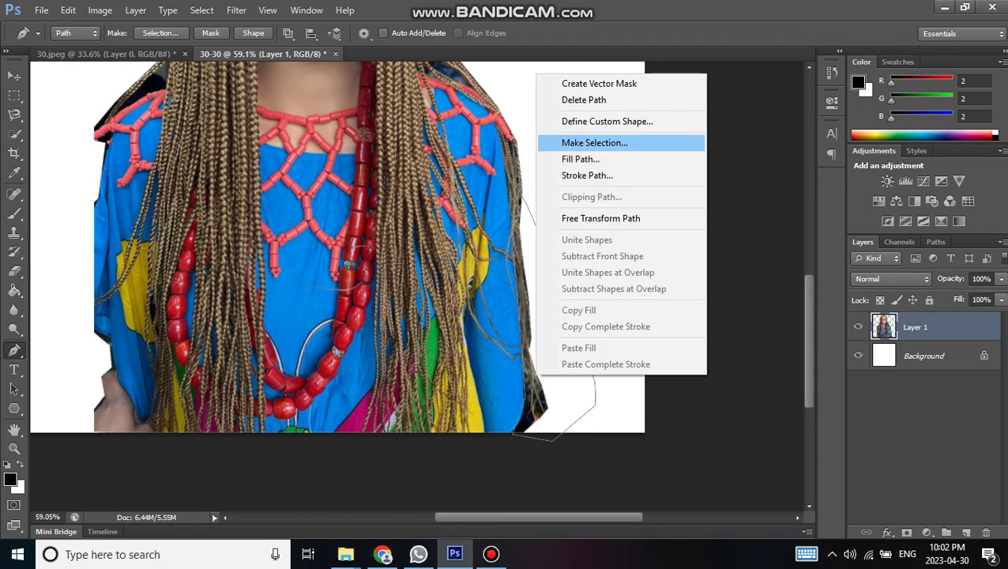
pyautogui.click(594, 142)
pyautogui.press('Return')
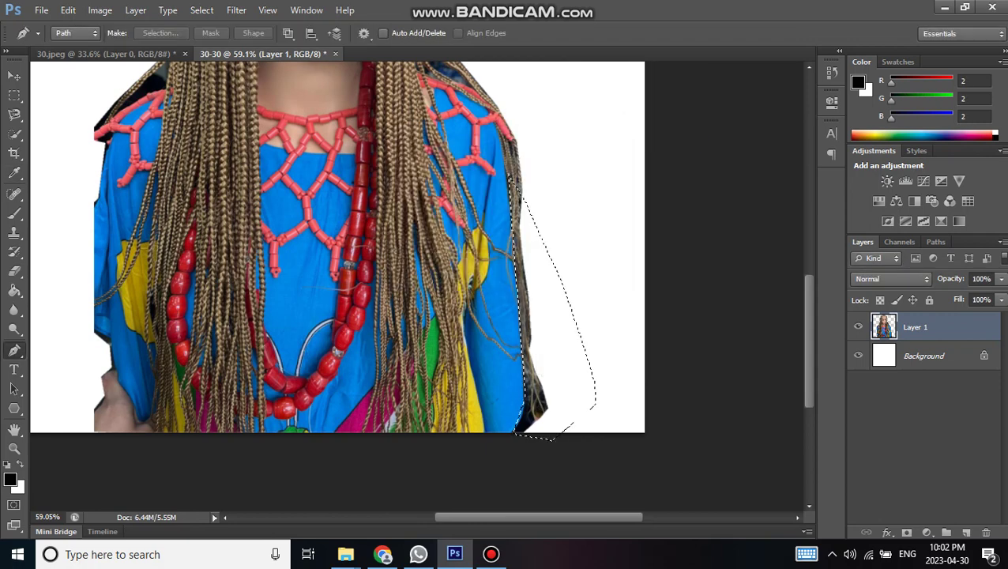
pyautogui.press('Delete')
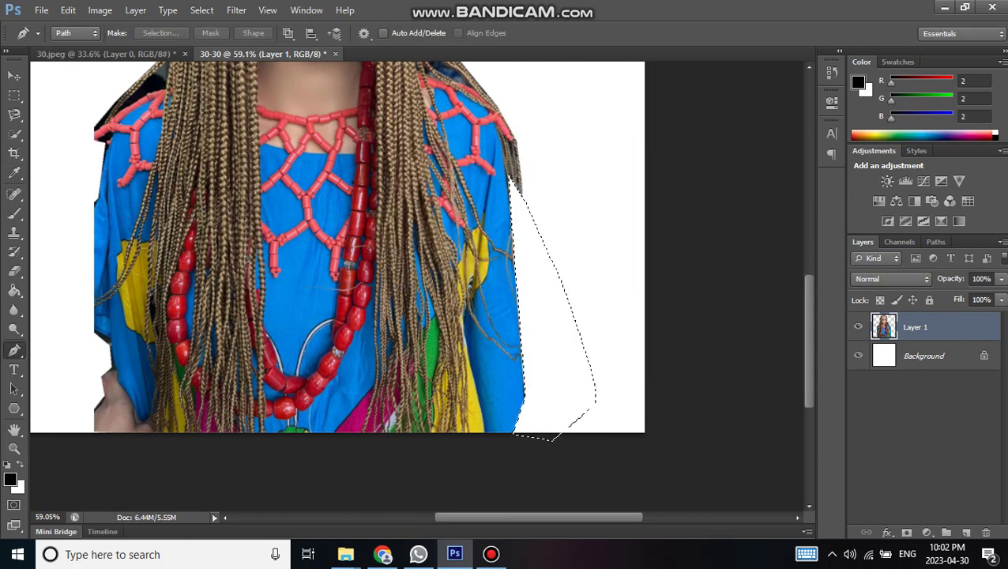
# Save the image as the 30-30 PSD and drop the selection.
pyautogui.hotkey('ctrl', 's')
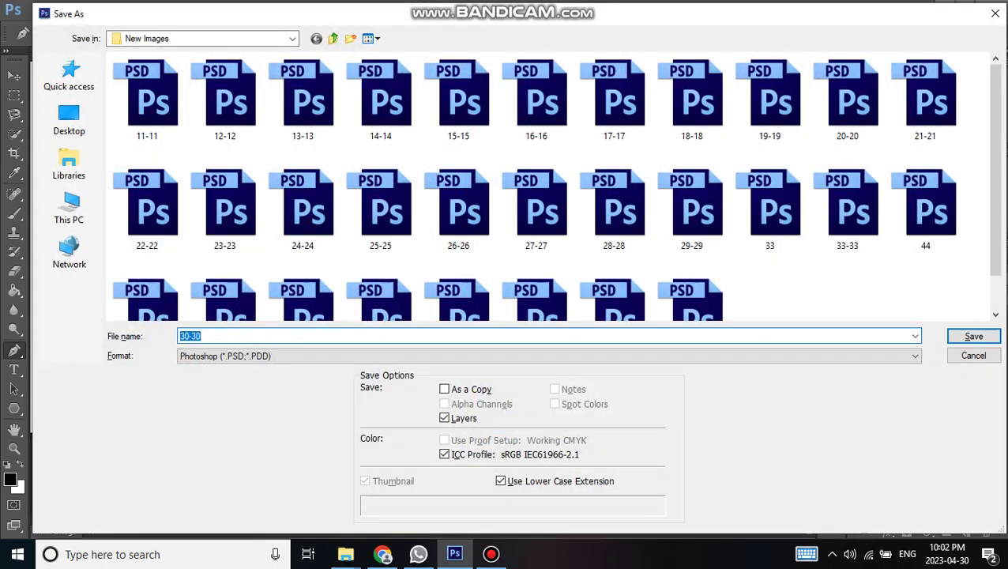
pyautogui.press('Return')
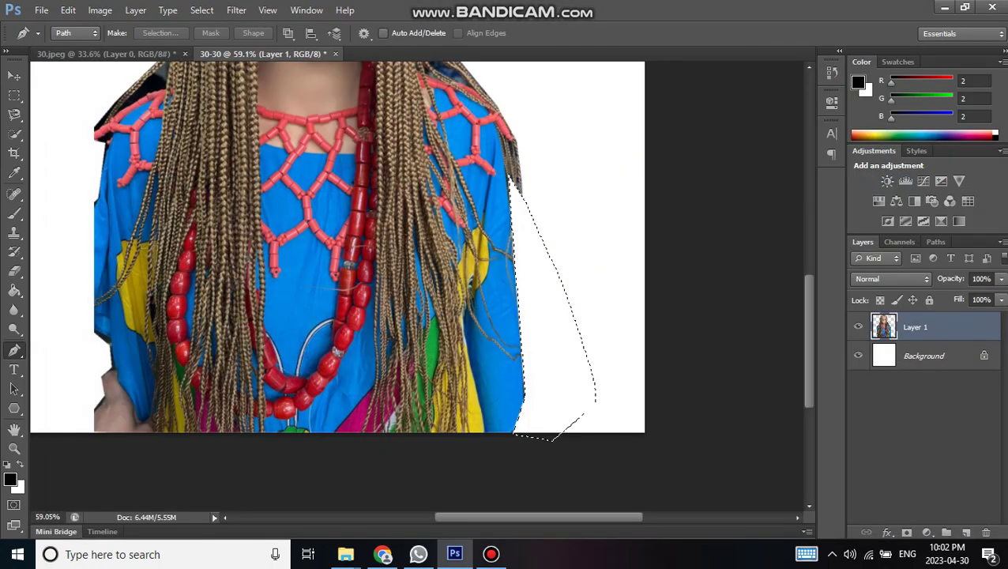
pyautogui.hotkey('ctrl', 'd')
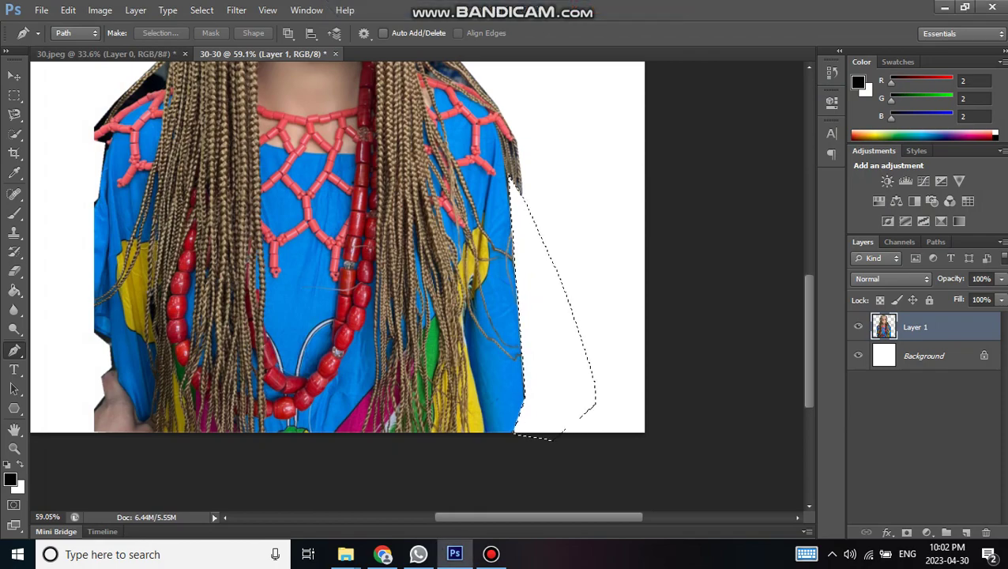
pyautogui.scroll(3, 237, 316)
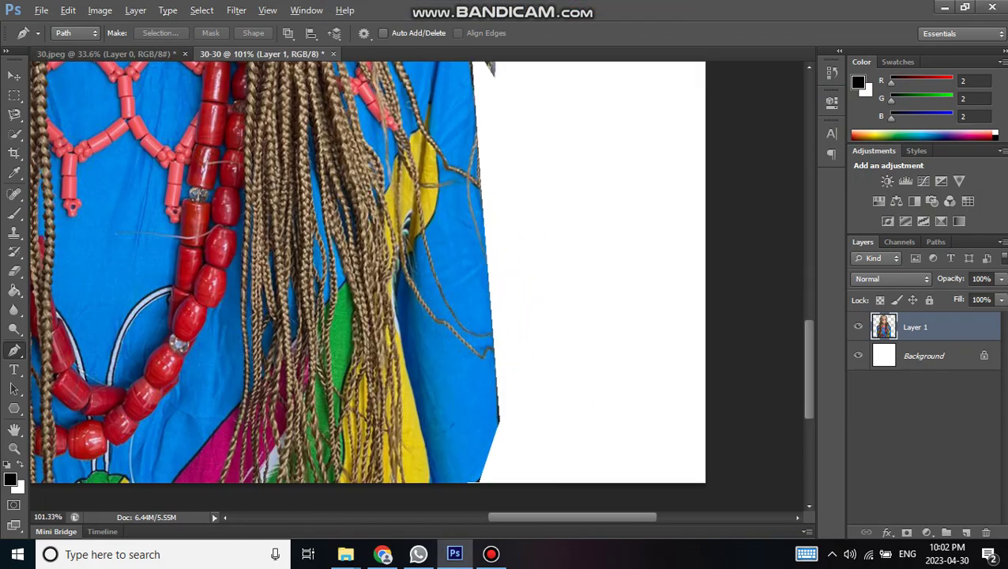
pyautogui.scroll(-3, 237, 316)
pyautogui.scroll(-2, 237, 316)
pyautogui.scroll(-1, 566, 364)
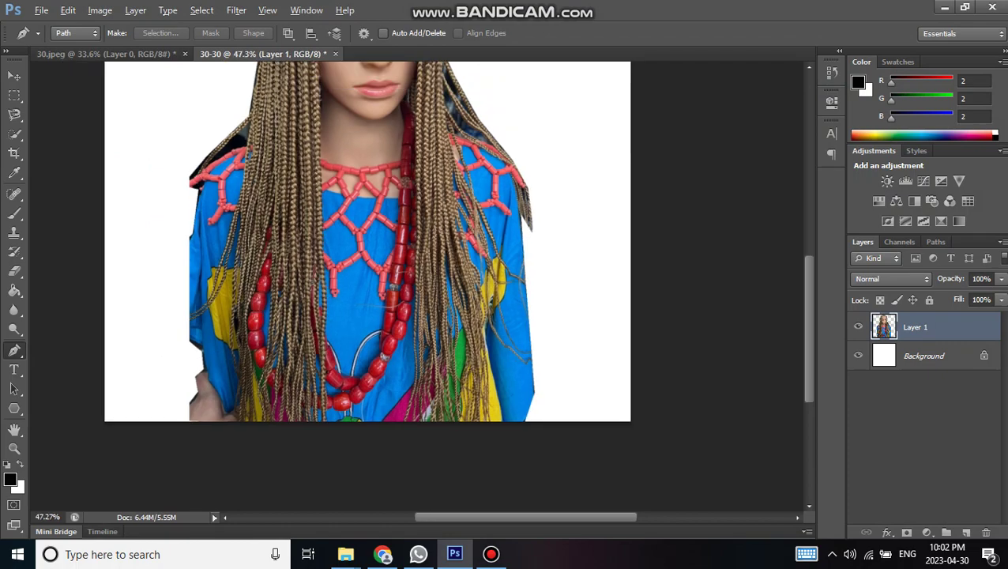
pyautogui.scroll(-1, 367, 241)
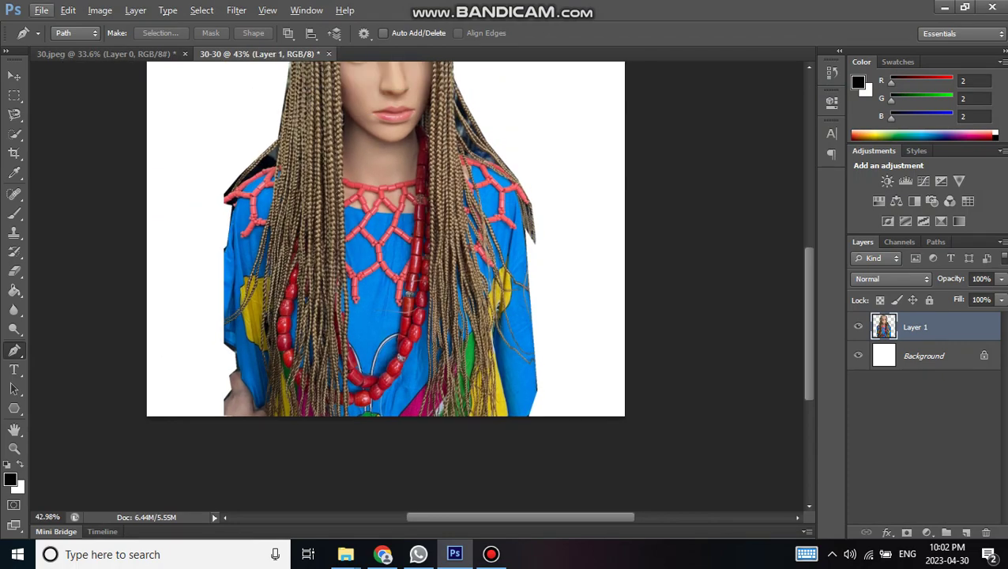
# Trace a pen path around the dark patch between the braid and left shoulder.
pyautogui.scroll(2, 385, 237)
pyautogui.scroll(3, 385, 237)
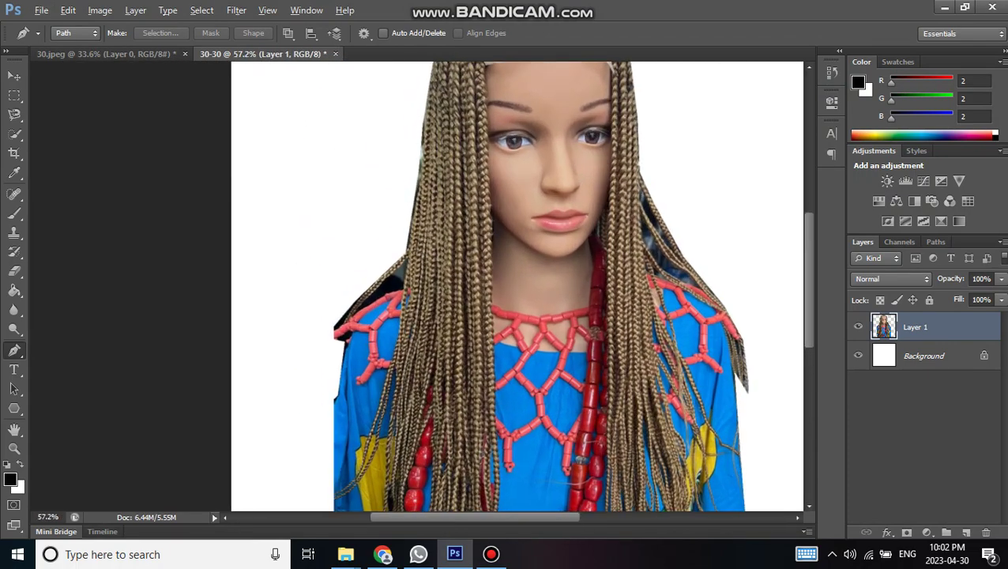
pyautogui.scroll(4, 385, 237)
pyautogui.scroll(4, 384, 237)
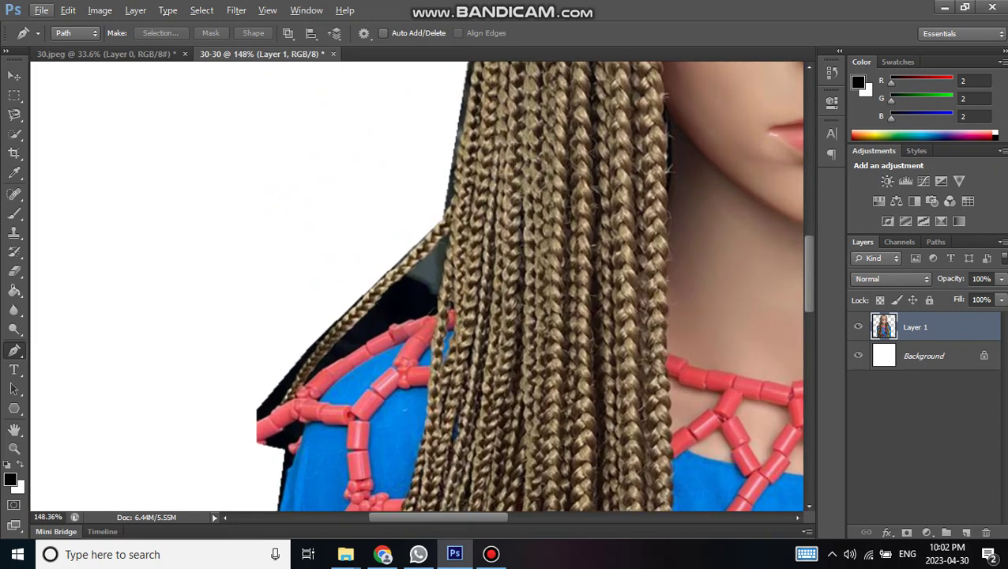
pyautogui.click(443, 232)
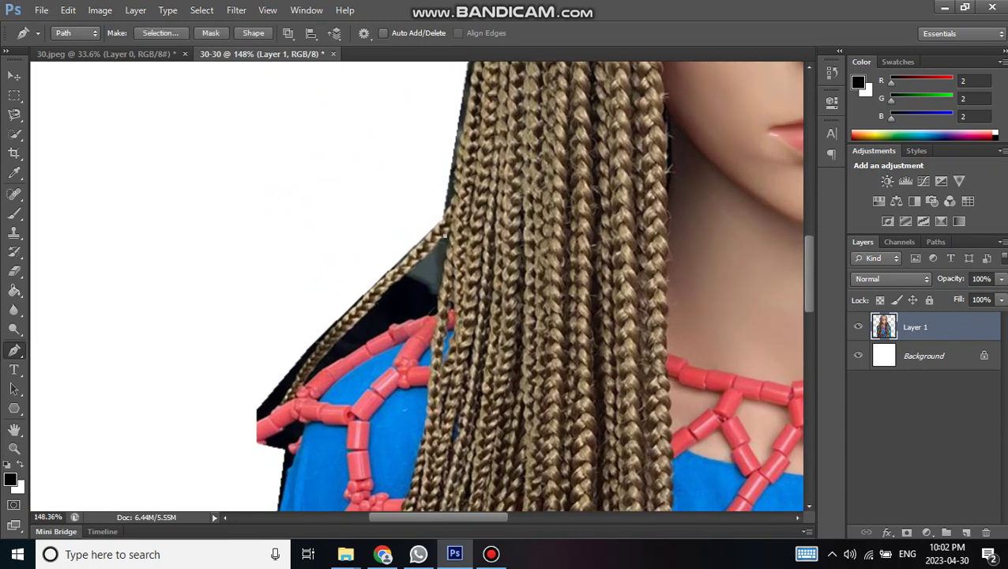
pyautogui.click(304, 383)
pyautogui.click(365, 344)
pyautogui.click(433, 313)
pyautogui.click(444, 234)
# Turn the path into a selection, delete the dark patch, and cancel Save As.
pyautogui.rightClick(421, 235)
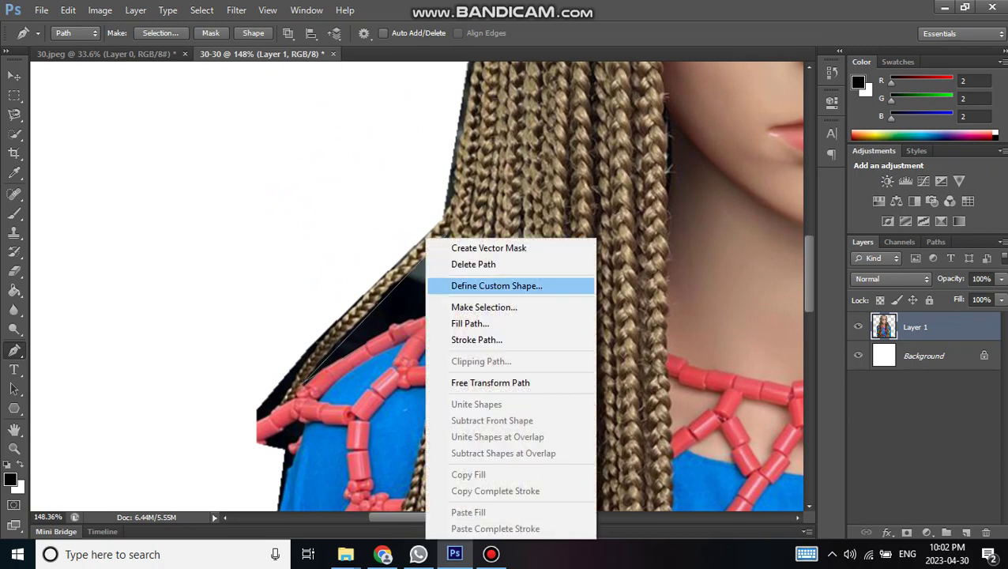
pyautogui.click(499, 305)
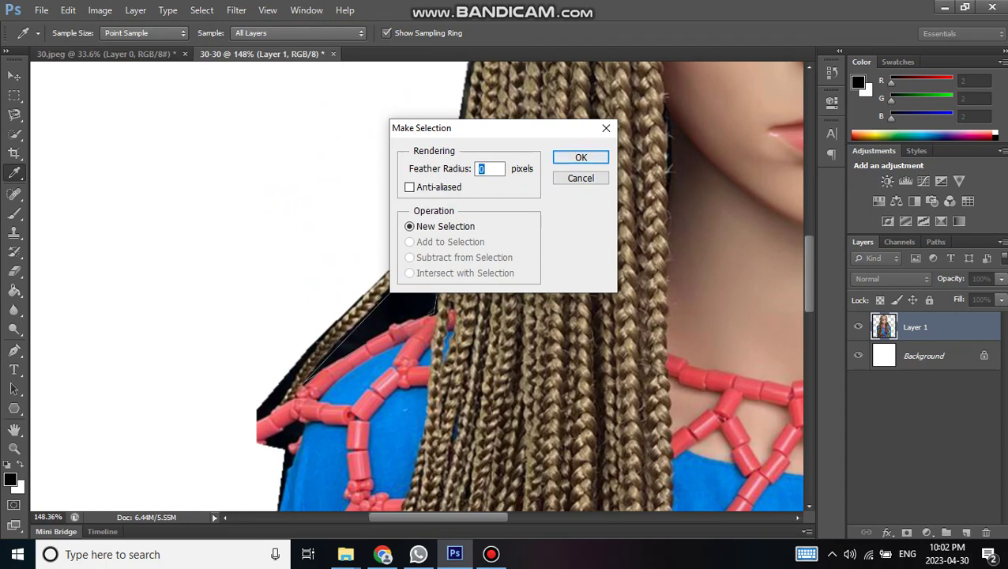
pyautogui.click(581, 157)
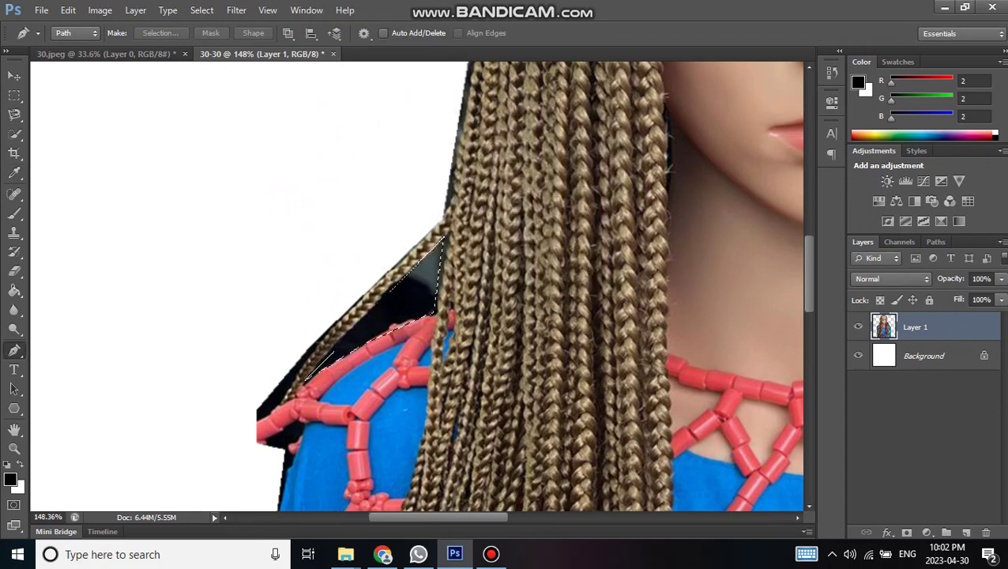
pyautogui.press('Delete')
pyautogui.hotkey('ctrl', 'shift', 's')
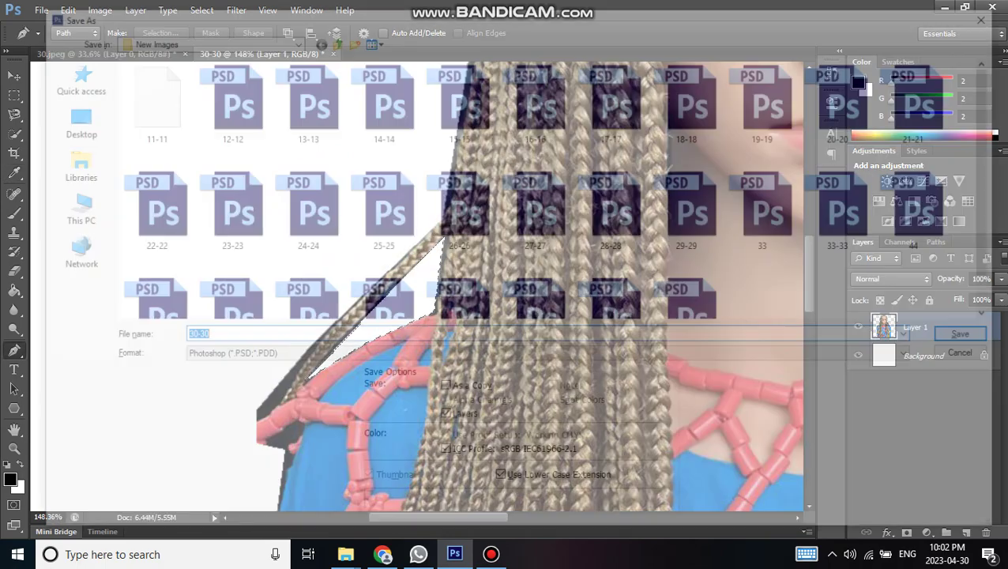
pyautogui.press('Escape')
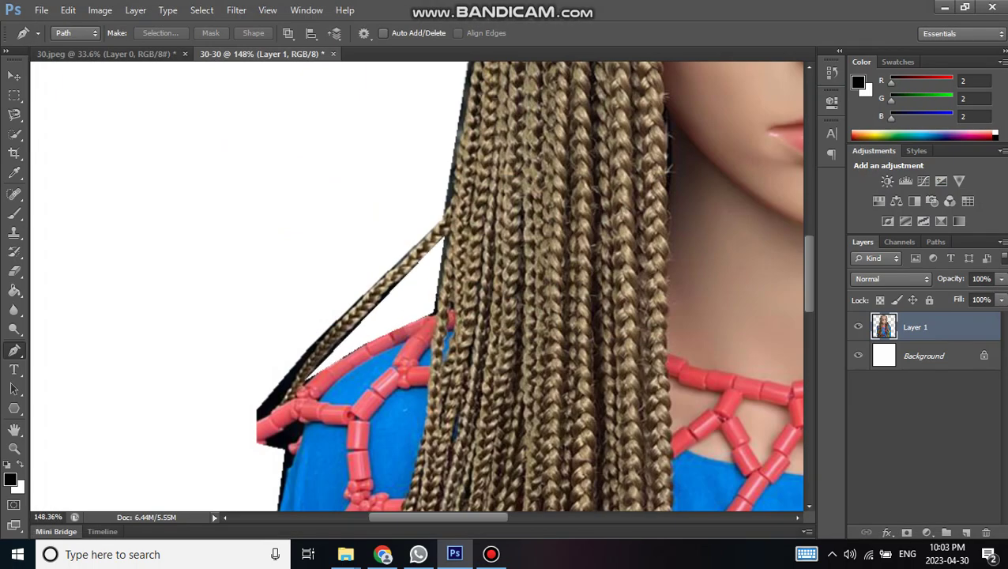
# Trace a pen path around the black fringe along the stray braid and shoulder.
pyautogui.click(256, 417)
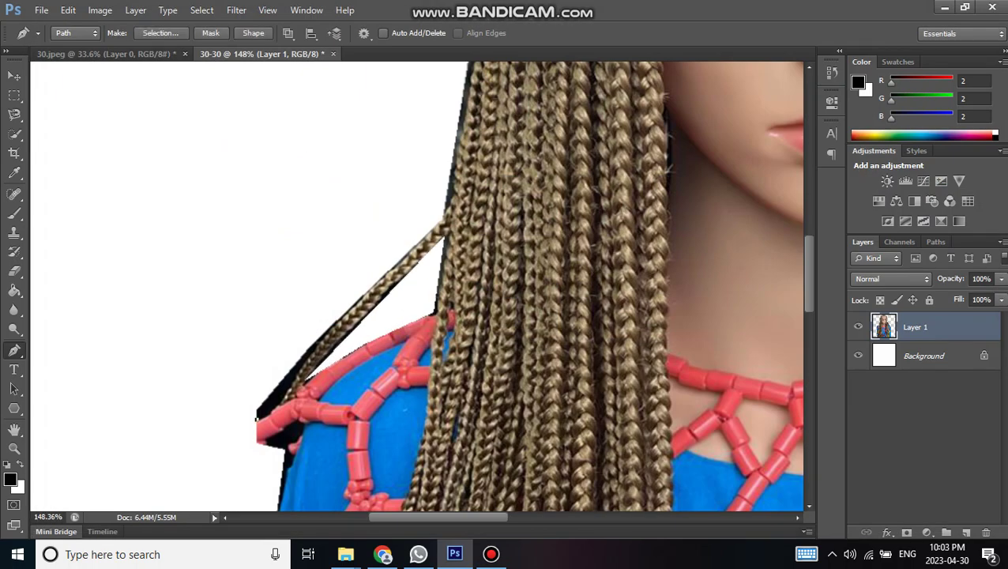
pyautogui.click(278, 402)
pyautogui.click(337, 319)
pyautogui.click(338, 271)
pyautogui.click(226, 303)
pyautogui.click(194, 374)
pyautogui.click(219, 416)
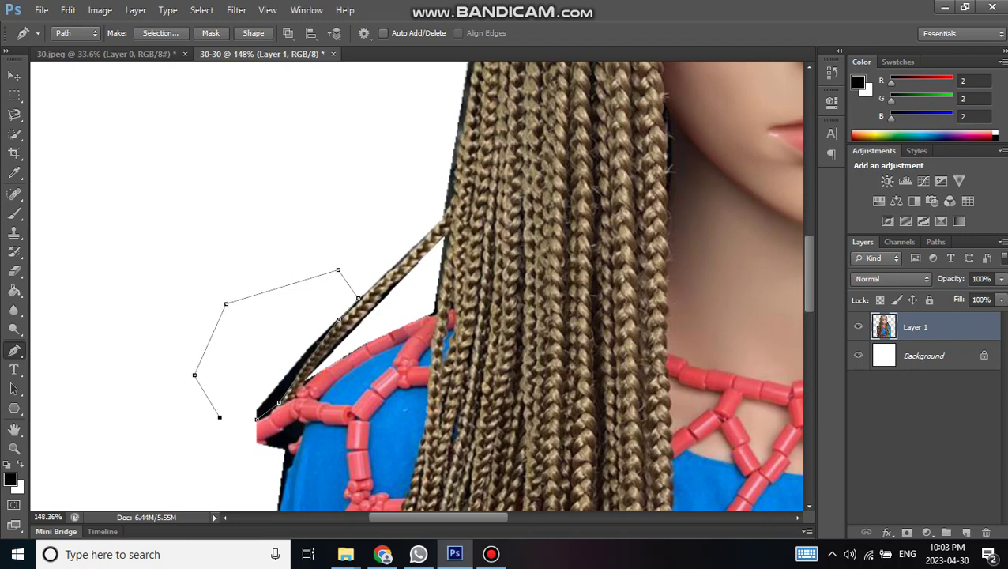
pyautogui.click(256, 417)
# Select the traced area with no feathering, delete the black fringe, and deselect.
pyautogui.rightClick(245, 330)
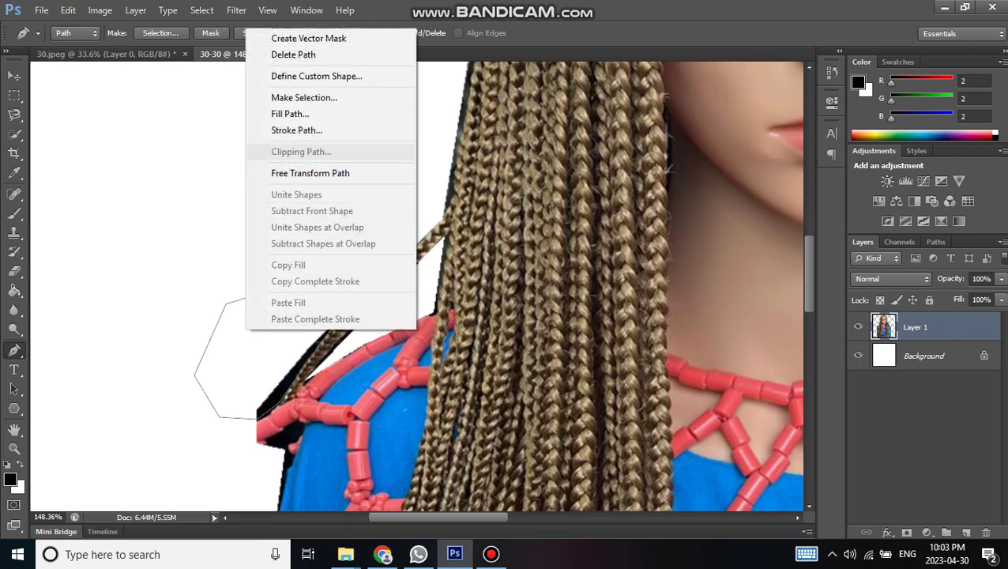
pyautogui.click(304, 97)
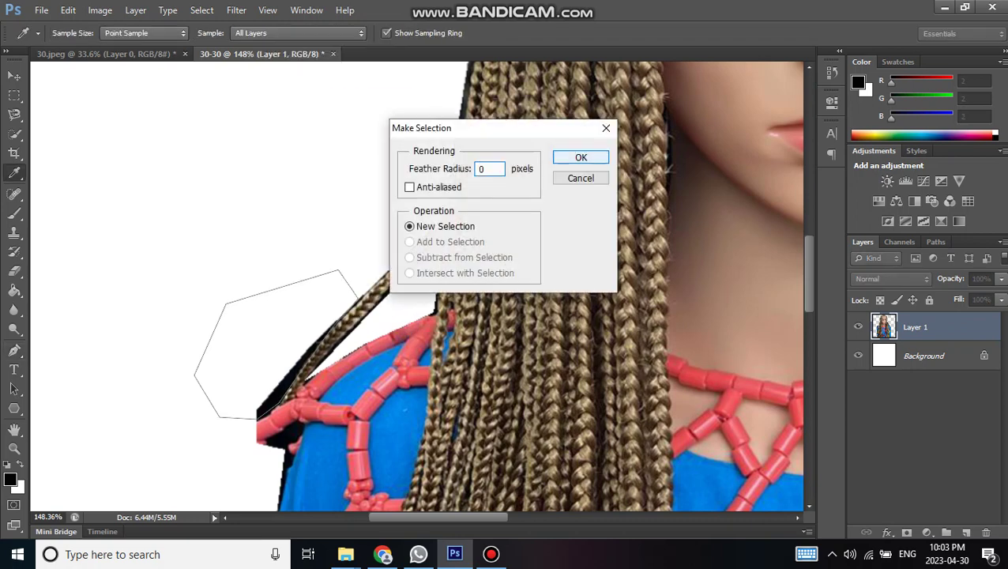
pyautogui.press('Return')
pyautogui.hotkey('ctrl', 'd')
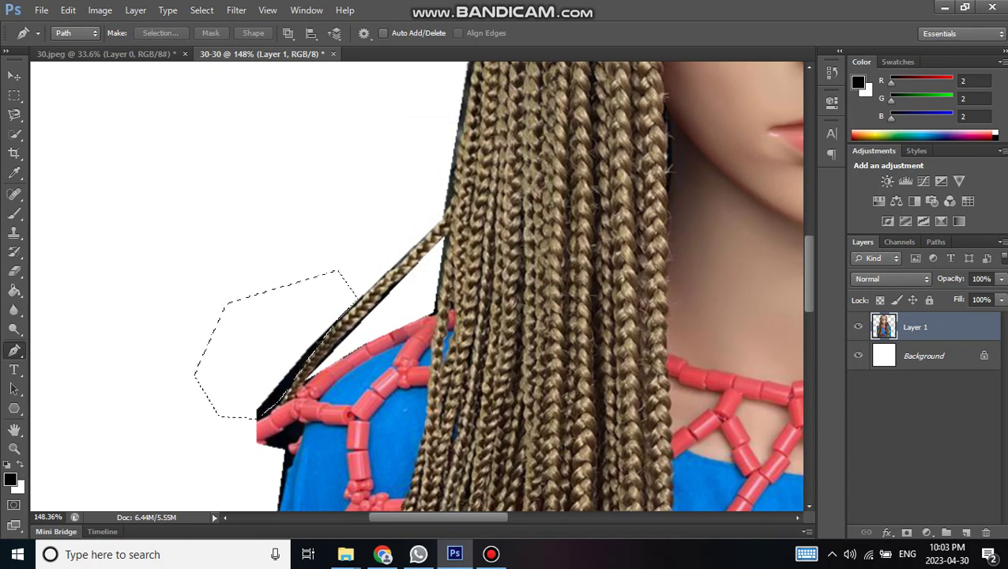
pyautogui.press('Delete')
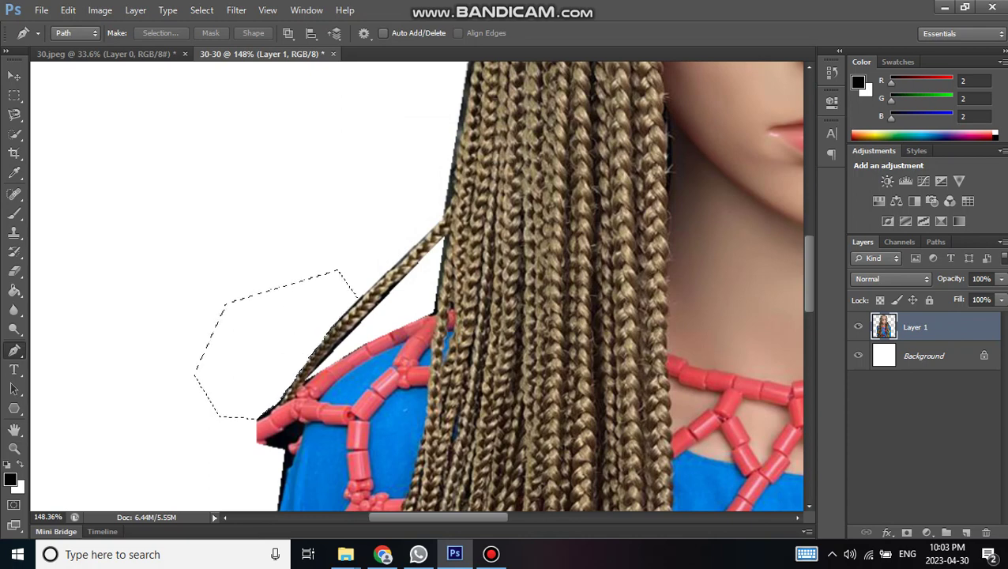
pyautogui.hotkey('ctrl', 'd')
# Trace a pen path around the black fringe down the left shoulder and sleeve edge.
pyautogui.scroll(-3, 522, 284)
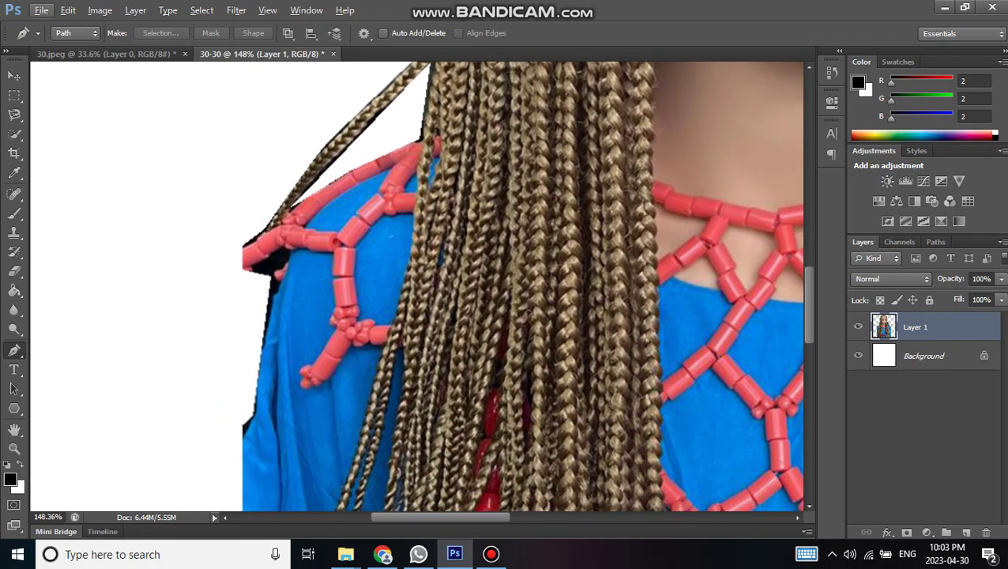
pyautogui.click(247, 267)
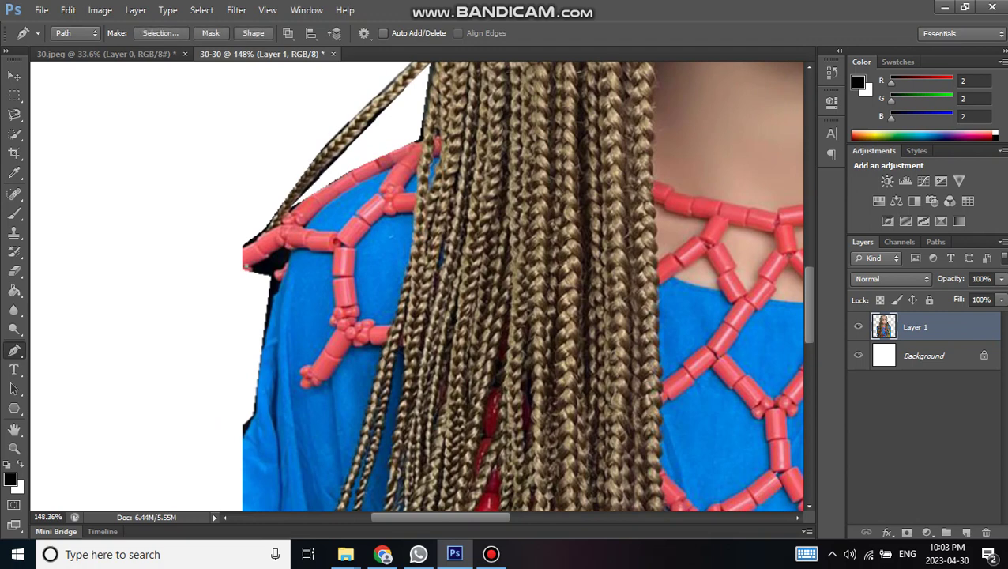
pyautogui.click(281, 250)
pyautogui.click(273, 295)
pyautogui.click(263, 340)
pyautogui.click(254, 410)
pyautogui.click(240, 432)
pyautogui.click(186, 365)
pyautogui.click(192, 294)
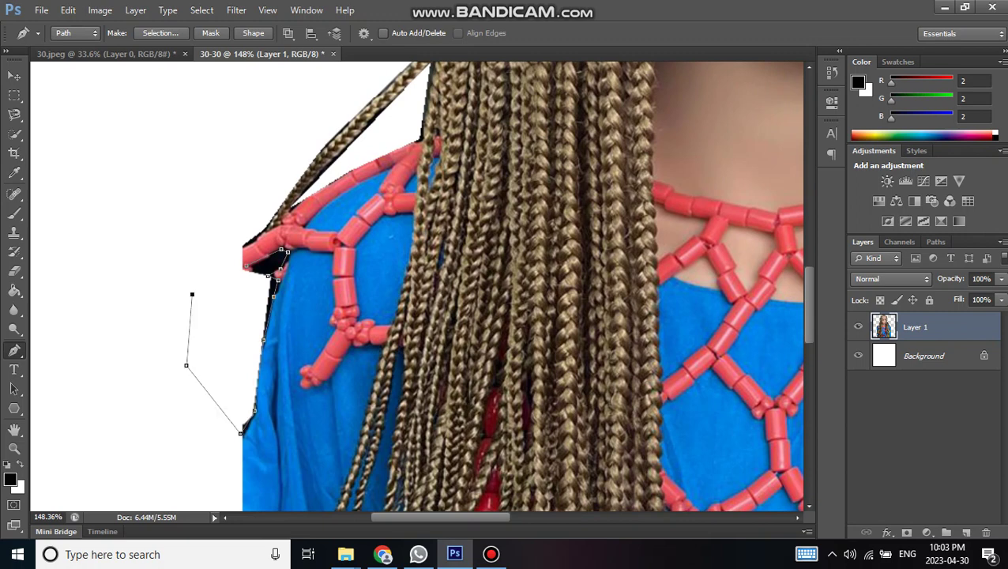
pyautogui.click(283, 251)
# Select the traced area, delete the fringe, cancel the save, and deselect.
pyautogui.rightClick(170, 237)
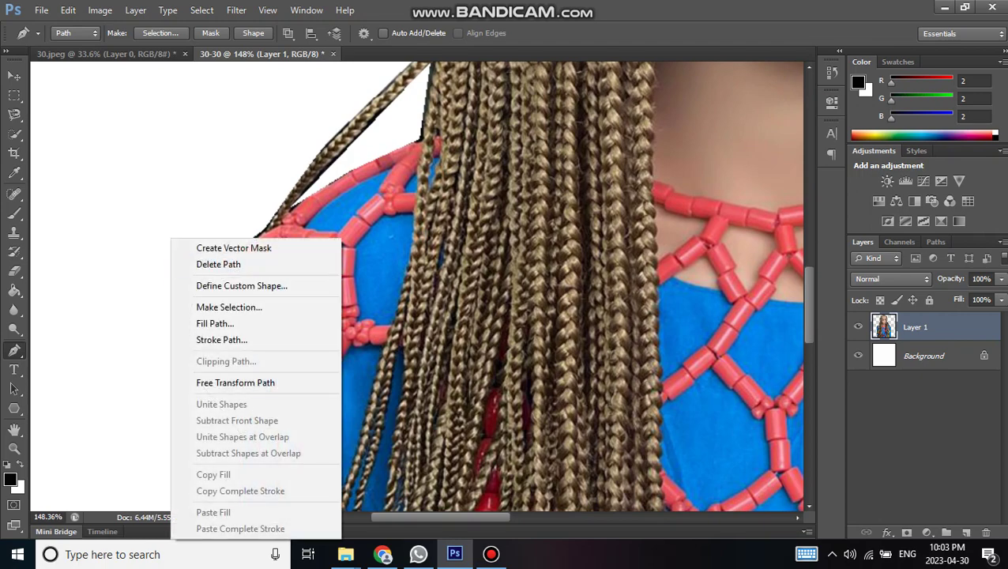
pyautogui.click(229, 307)
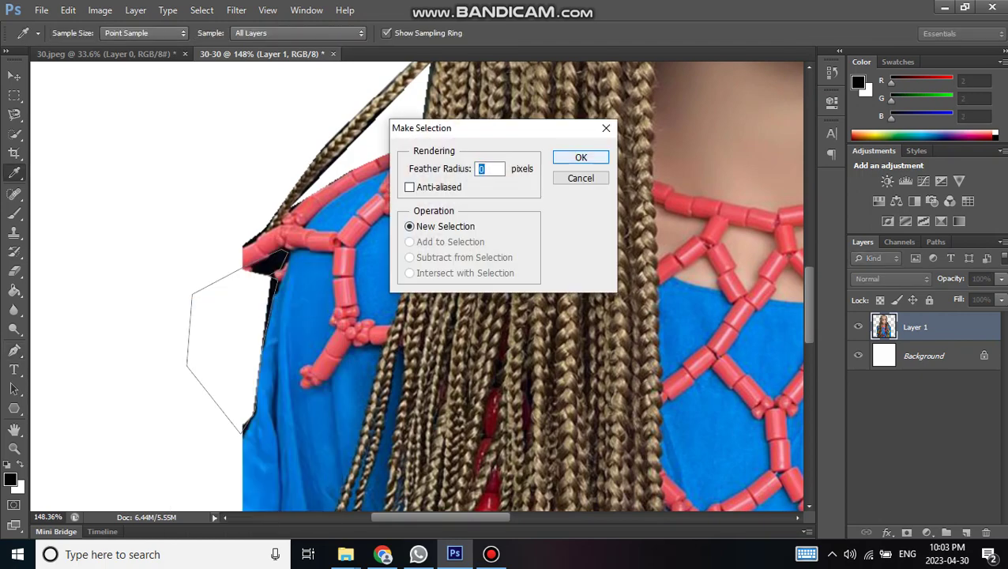
pyautogui.click(581, 156)
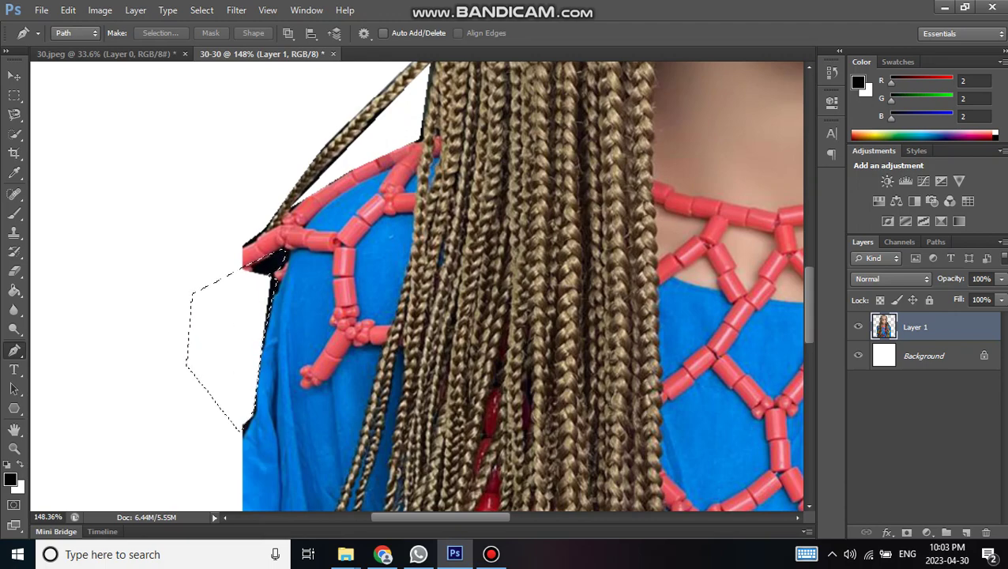
pyautogui.press('Delete')
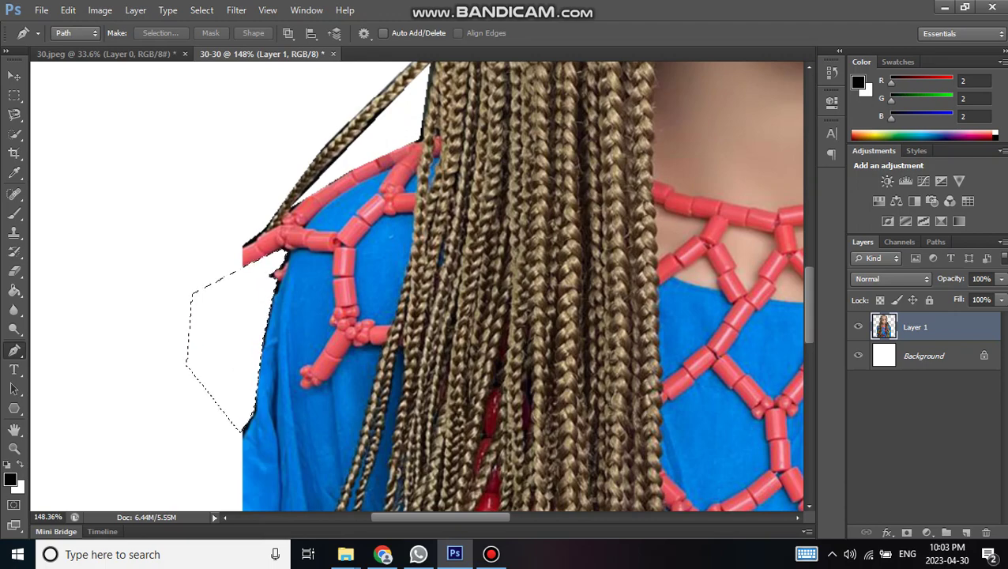
pyautogui.hotkey('ctrl', 's')
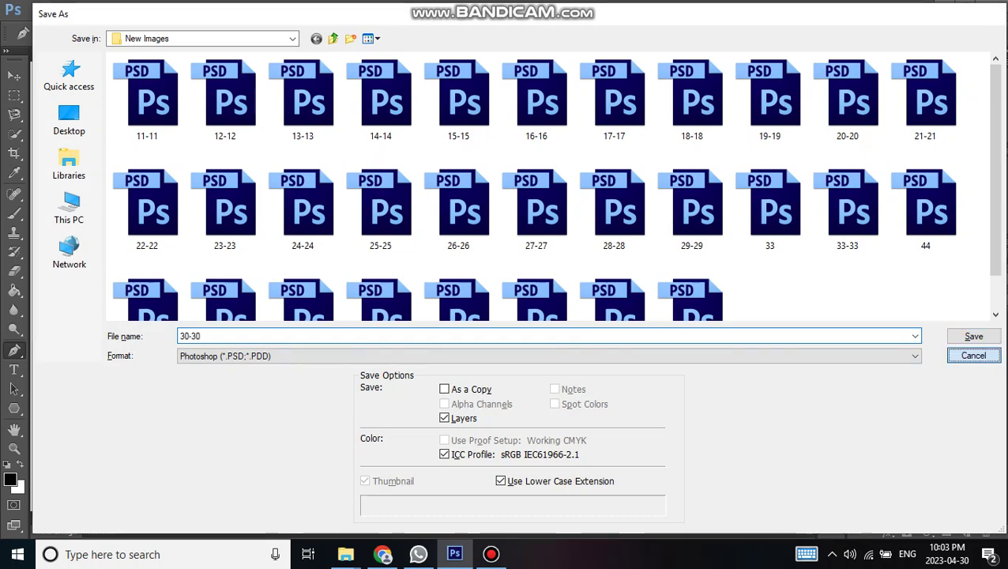
pyautogui.click(973, 355)
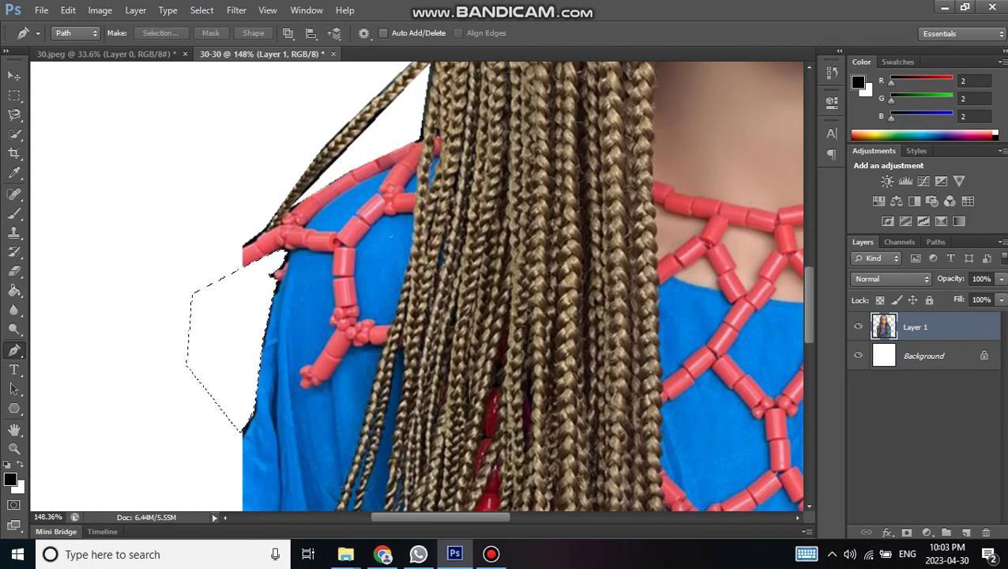
pyautogui.hotkey('ctrl', 'd')
# Review the cutout zoomed out, then place the first pen anchor at the right-shoulder braid gap.
pyautogui.scroll(-5, 522, 285)
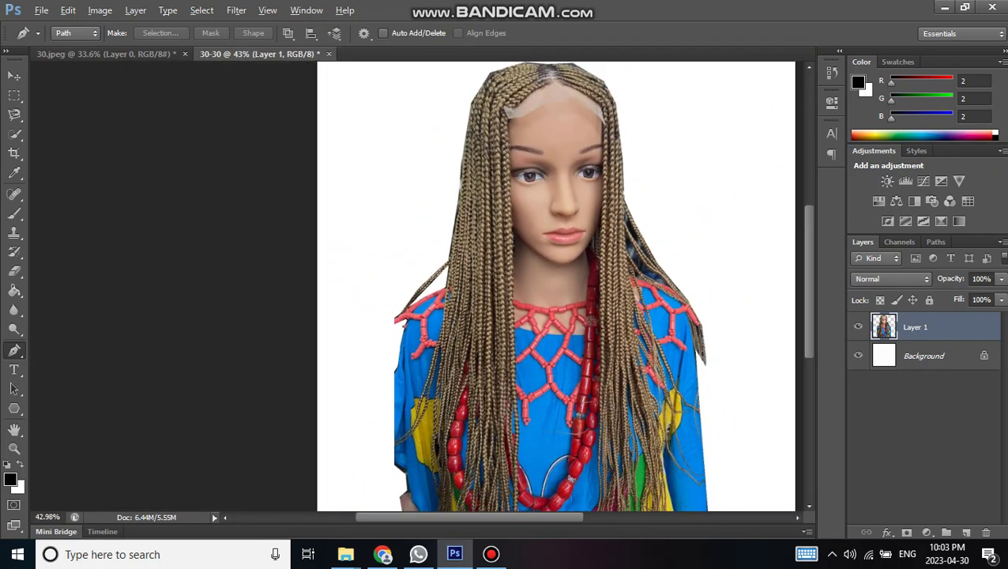
pyautogui.scroll(-2, 506, 284)
pyautogui.scroll(-2, 346, 285)
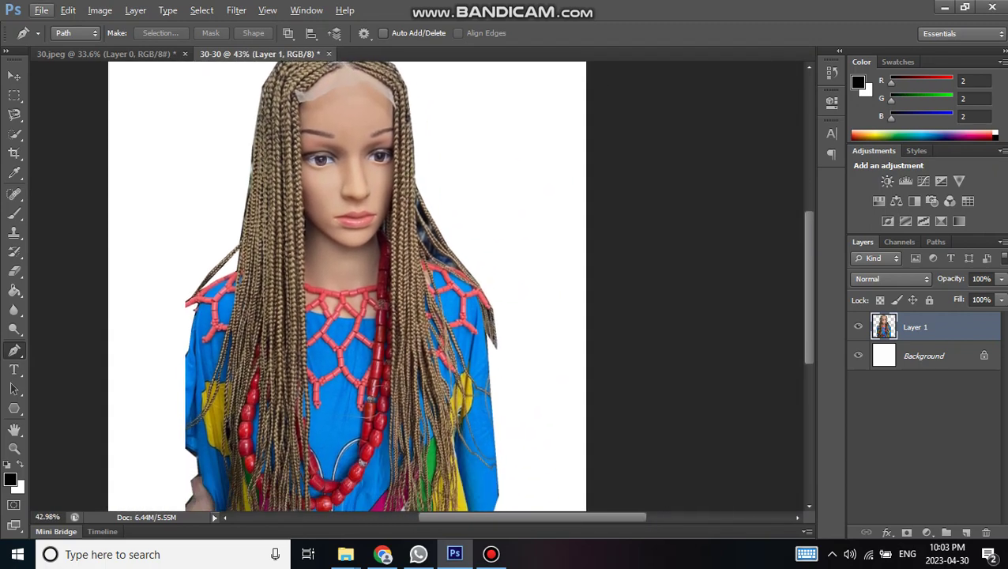
pyautogui.scroll(1, 346, 285)
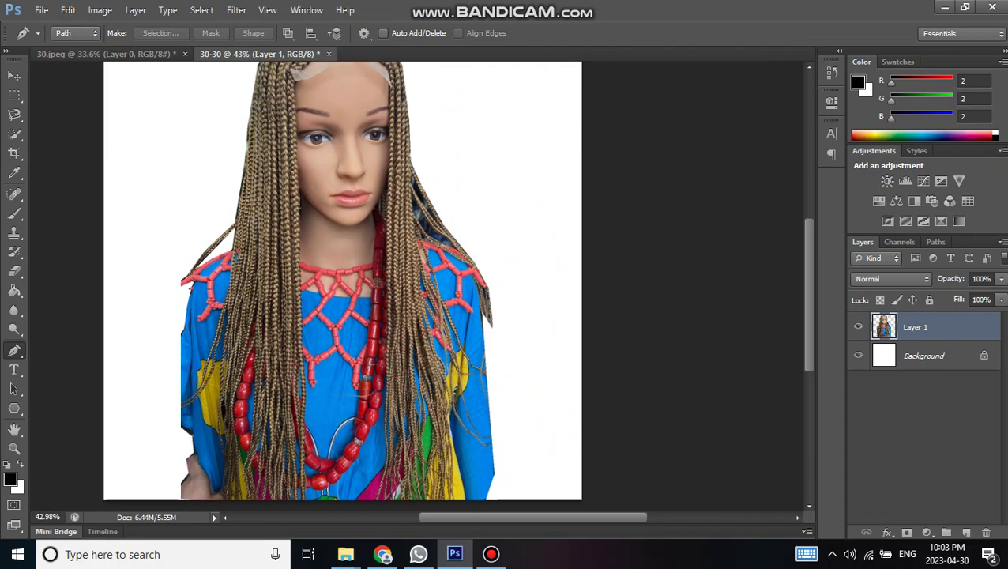
pyautogui.scroll(1, 418, 230)
pyautogui.scroll(2, 418, 230)
pyautogui.scroll(2, 418, 230)
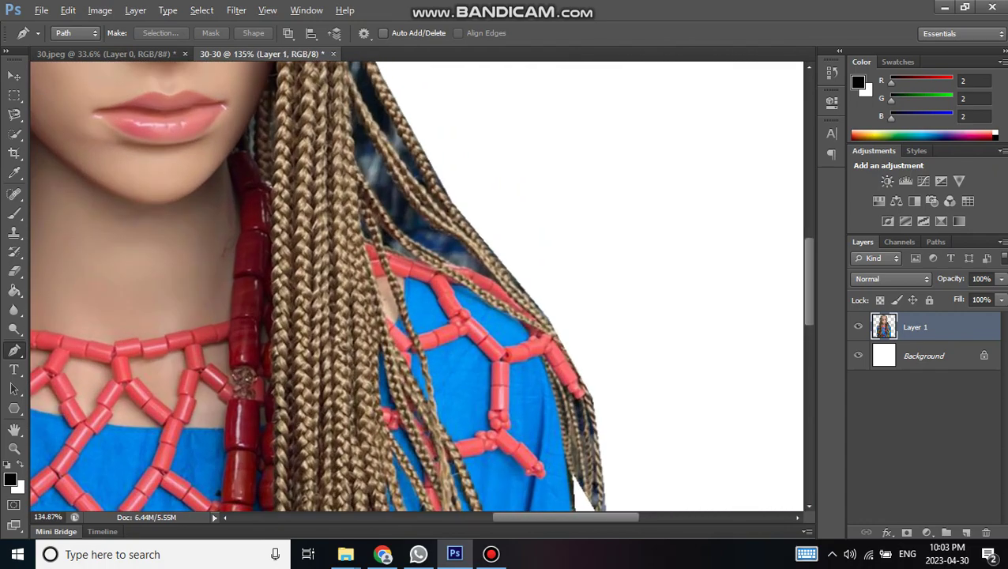
pyautogui.scroll(2, 418, 230)
pyautogui.scroll(2, 417, 286)
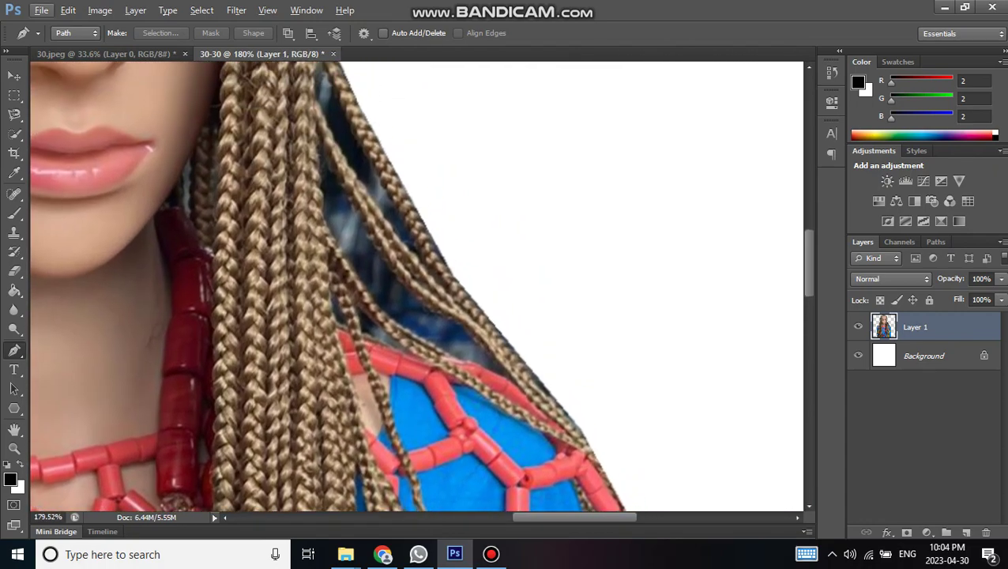
pyautogui.scroll(3, 417, 286)
pyautogui.scroll(-1, 391, 320)
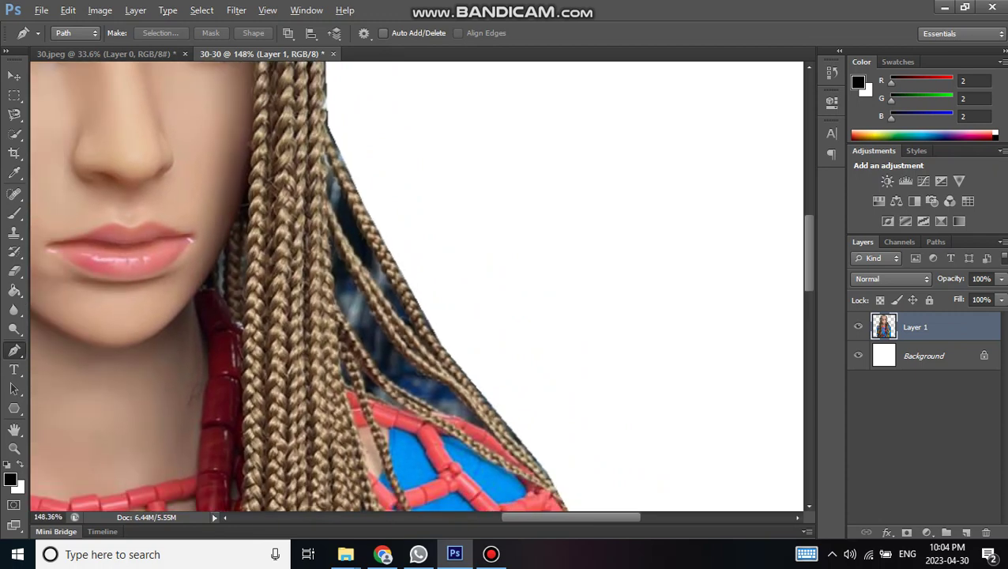
pyautogui.scroll(-1, 372, 367)
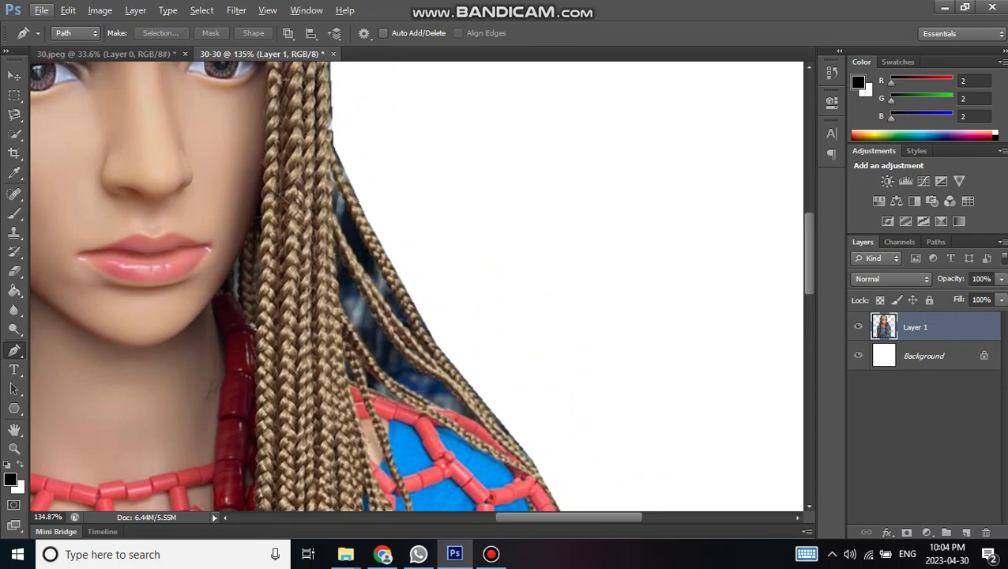
pyautogui.click(332, 233)
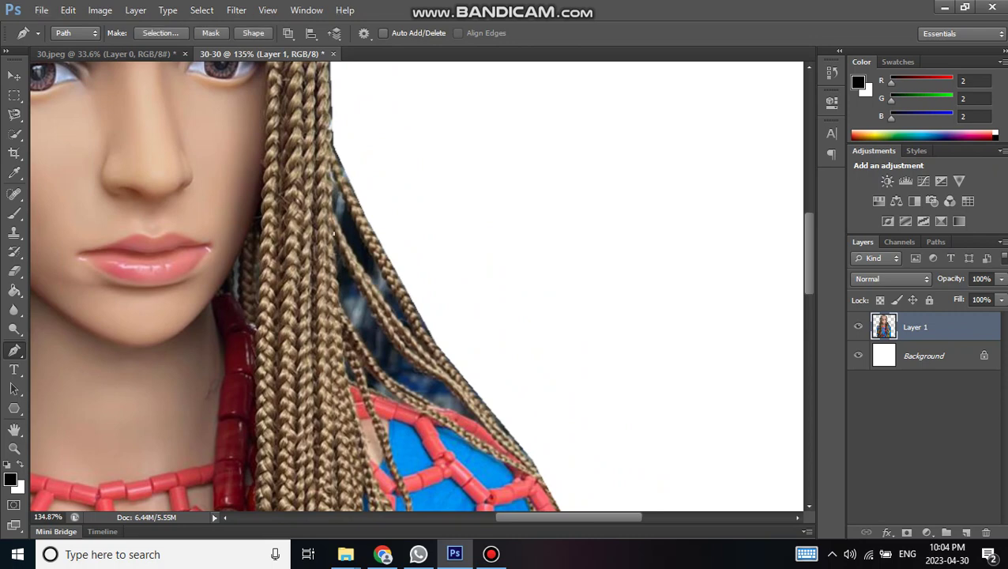
# Trace a pen outline around the dark gap between the braids, down to the shoulder beads.
pyautogui.click(379, 364)
pyautogui.hotkey('ctrl', 'z')
pyautogui.click(342, 304)
pyautogui.click(394, 380)
pyautogui.hotkey('ctrl', 'z')
pyautogui.moveTo(388, 375); pyautogui.dragTo(400, 378)
pyautogui.keyDown('alt'); pyautogui.click(389, 375); pyautogui.keyUp('alt')
pyautogui.click(453, 410)
pyautogui.click(475, 417)
pyautogui.click(426, 374)
pyautogui.click(369, 302)
# Convert the outline to a selection, delete the dark pixels, and deselect.
pyautogui.rightClick(361, 312)
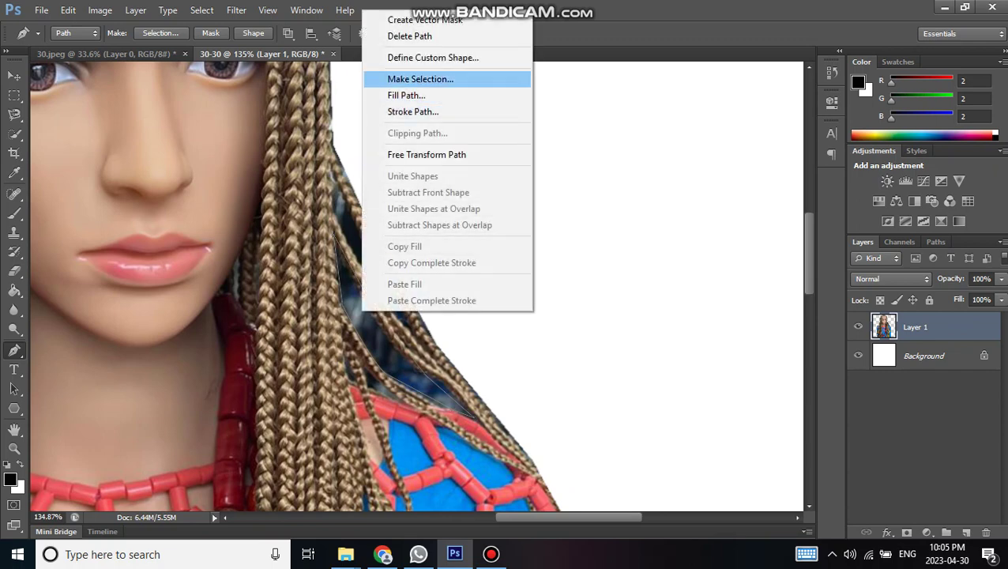
pyautogui.click(420, 79)
pyautogui.press('Return')
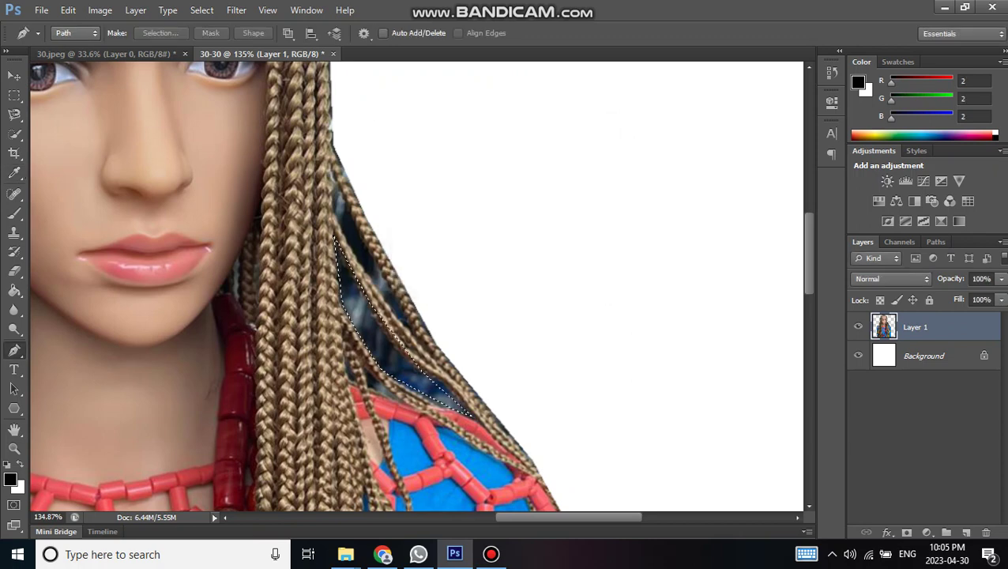
pyautogui.press('Delete')
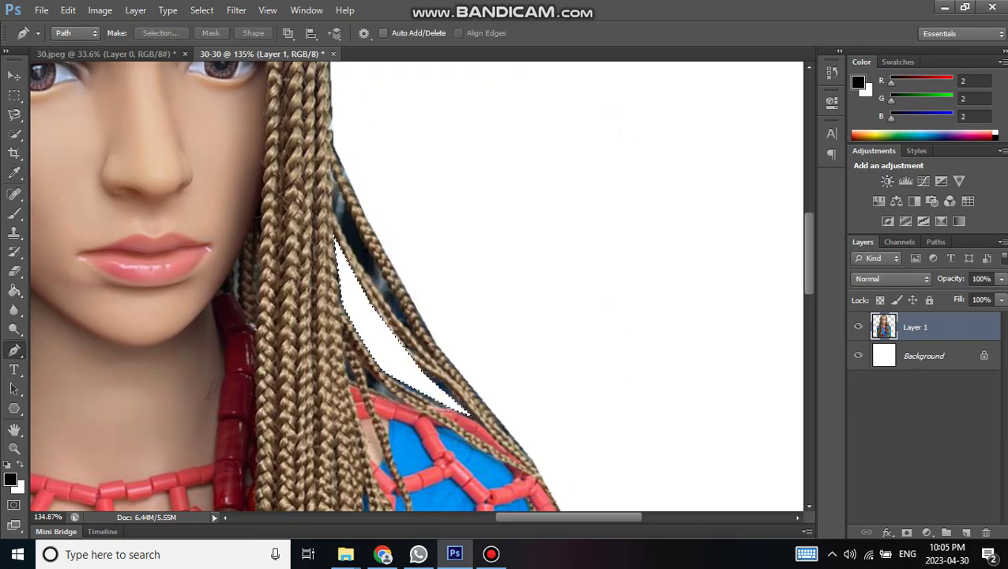
pyautogui.hotkey('ctrl', 'd')
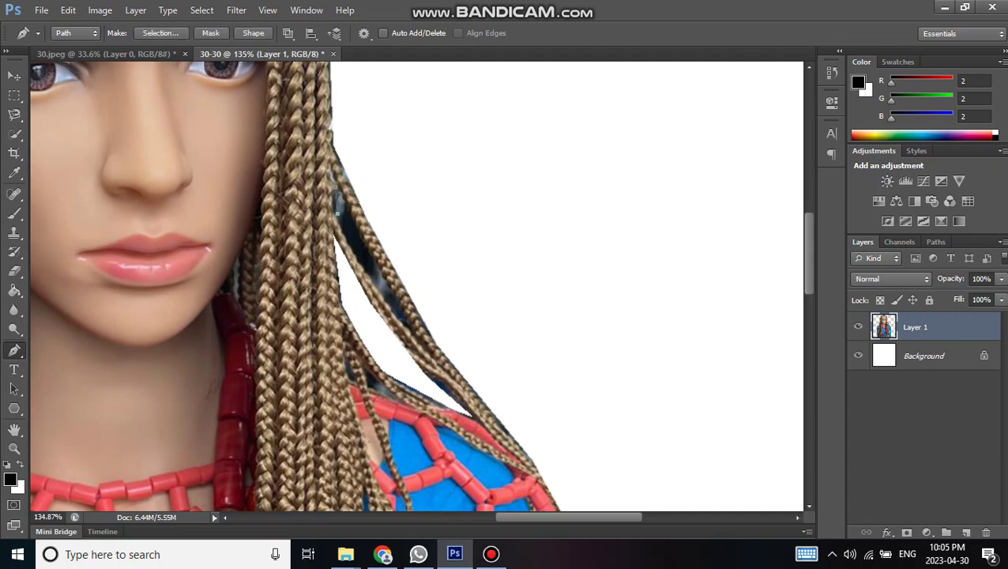
# Trace the next stretch of braid edge, then select and delete its dark pixels.
pyautogui.click(369, 278)
pyautogui.click(405, 323)
pyautogui.click(428, 350)
pyautogui.press('Escape')
pyautogui.rightClick(360, 236)
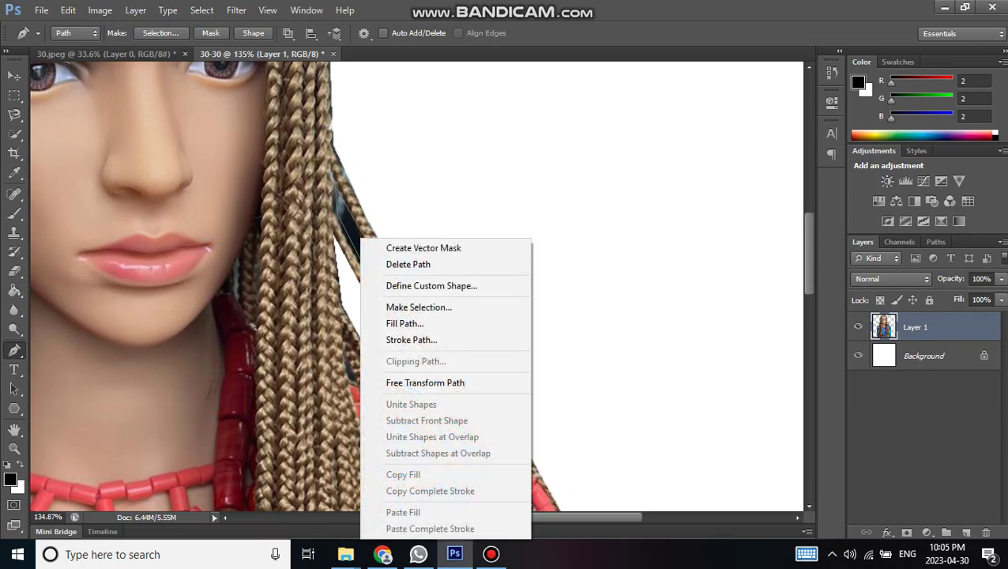
pyautogui.click(411, 305)
pyautogui.press('Return')
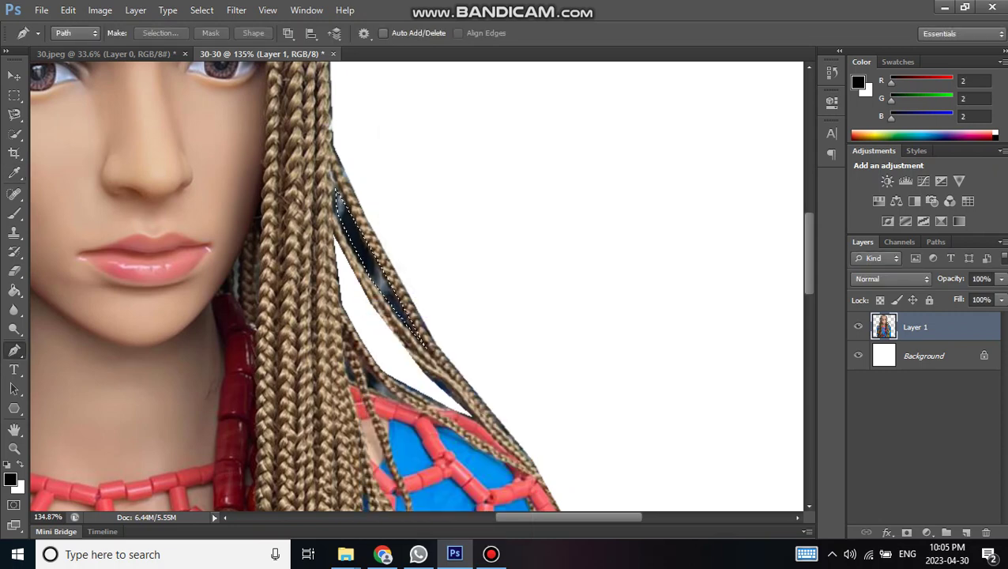
pyautogui.press('Delete')
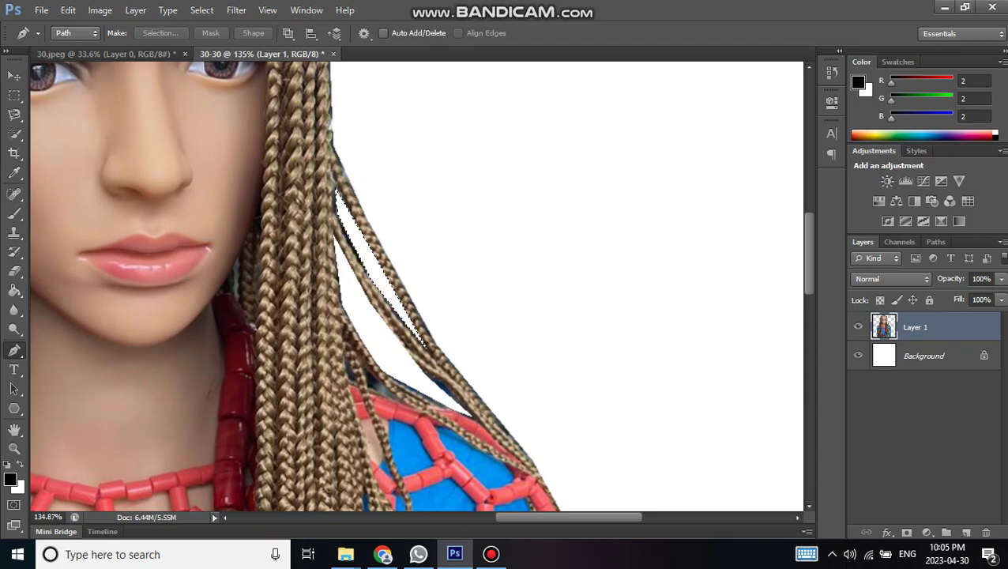
pyautogui.hotkey('ctrl', 'd')
# Zoom into the lower left and place the first pen anchors along the hand's upper edge.
pyautogui.scroll(-5, 418, 284)
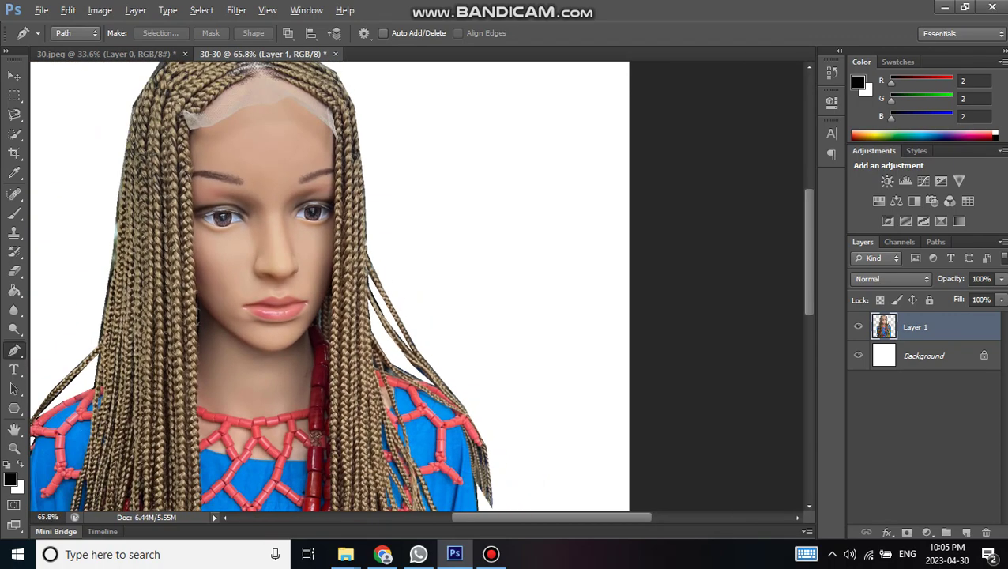
pyautogui.scroll(-2, 419, 316)
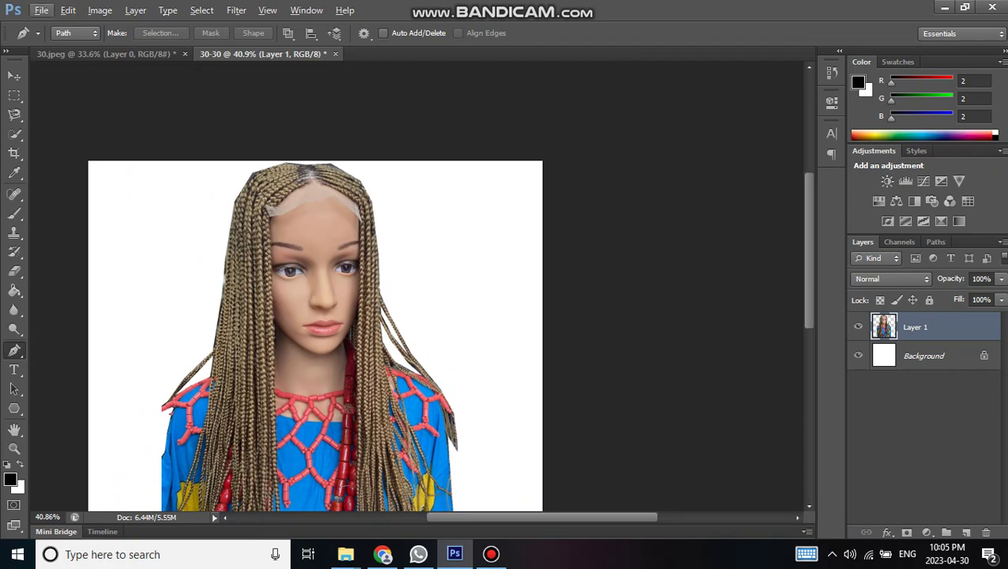
pyautogui.scroll(-1, 417, 308)
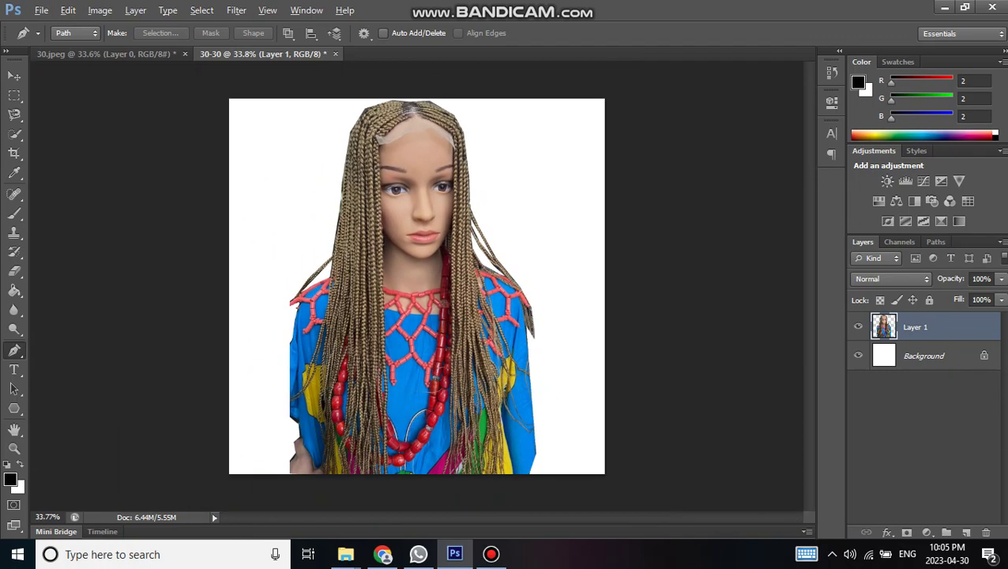
pyautogui.scroll(-1, 371, 371)
pyautogui.scroll(1, 371, 372)
pyautogui.scroll(4, 371, 371)
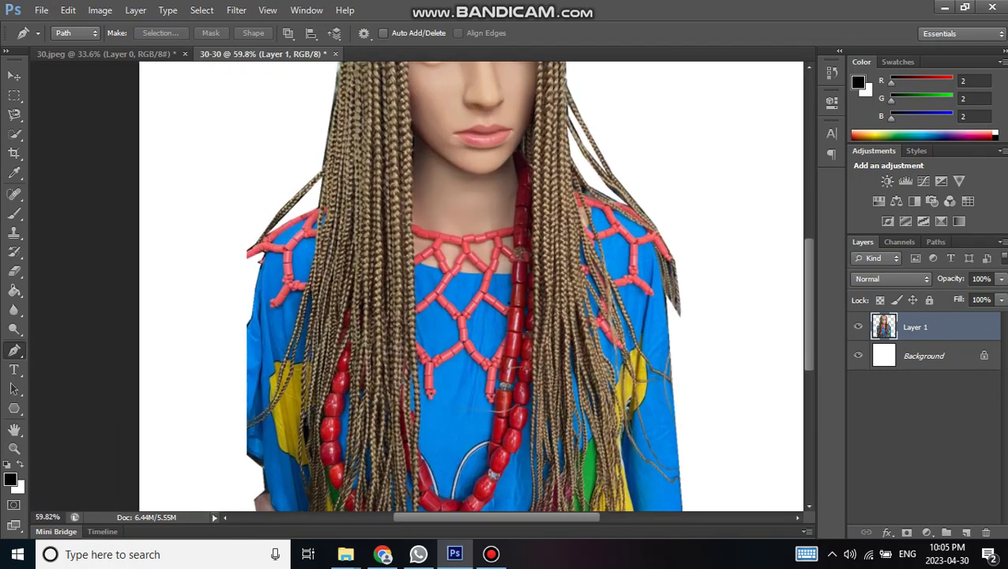
pyautogui.scroll(1, 371, 371)
pyautogui.scroll(-3, 434, 285)
pyautogui.scroll(1, 434, 284)
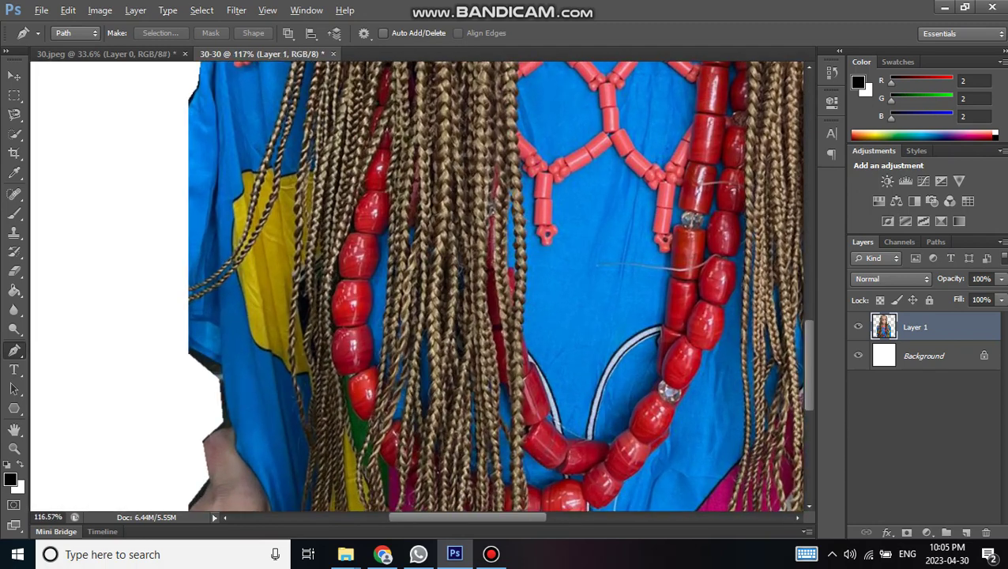
pyautogui.scroll(-2, 417, 264)
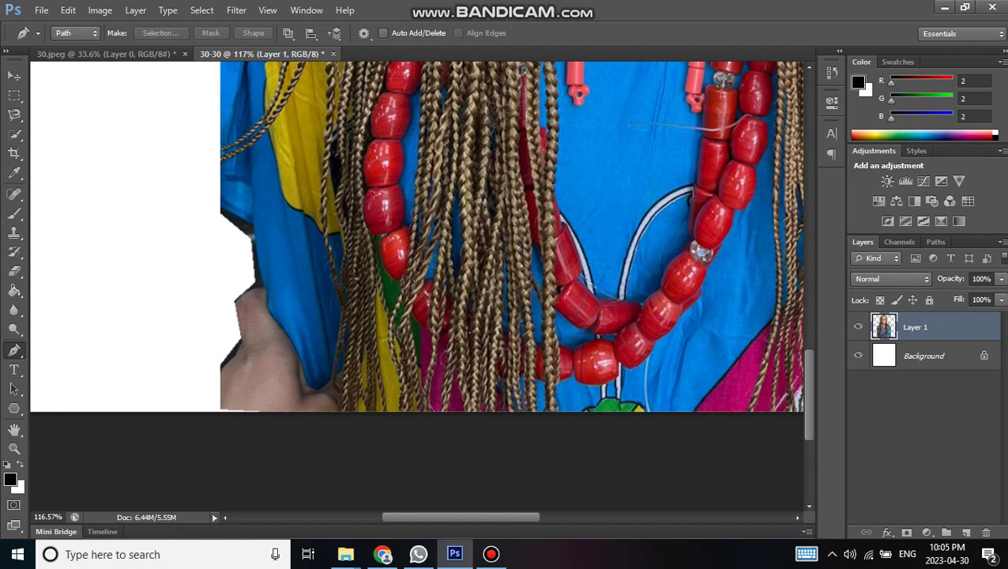
pyautogui.click(253, 238)
pyautogui.click(263, 297)
# Trace the pen outline around the leftover hand and close it at the start point.
pyautogui.click(271, 318)
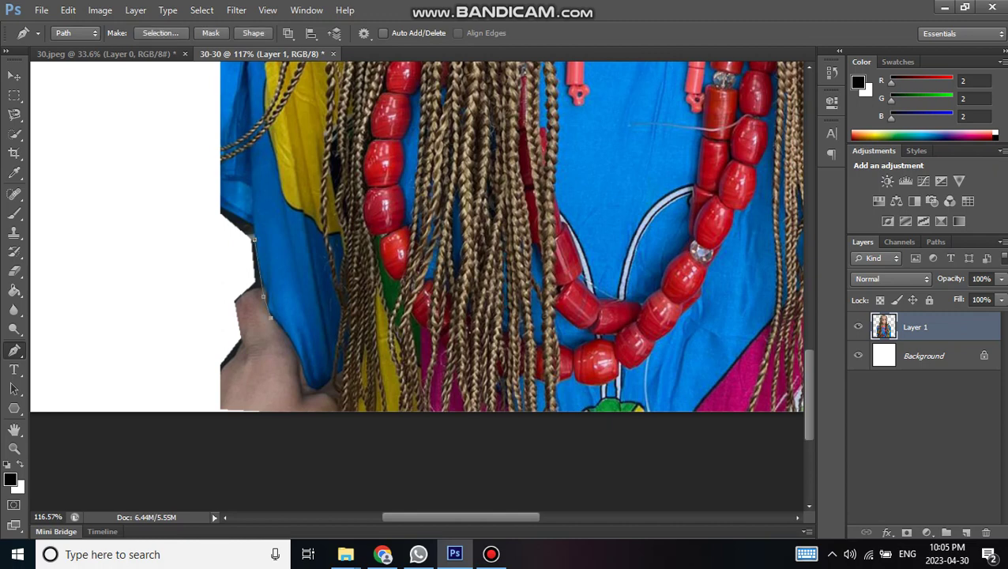
pyautogui.click(295, 360)
pyautogui.click(304, 397)
pyautogui.click(188, 401)
pyautogui.click(158, 365)
pyautogui.click(159, 325)
pyautogui.hotkey('ctrl', 'z')
pyautogui.hotkey('ctrl', 'z')
pyautogui.hotkey('ctrl', 'z')
pyautogui.hotkey('ctrl', 'alt', 'z')
pyautogui.hotkey('ctrl', 'alt', 'z')
pyautogui.click(212, 413)
pyautogui.click(158, 364)
pyautogui.click(171, 333)
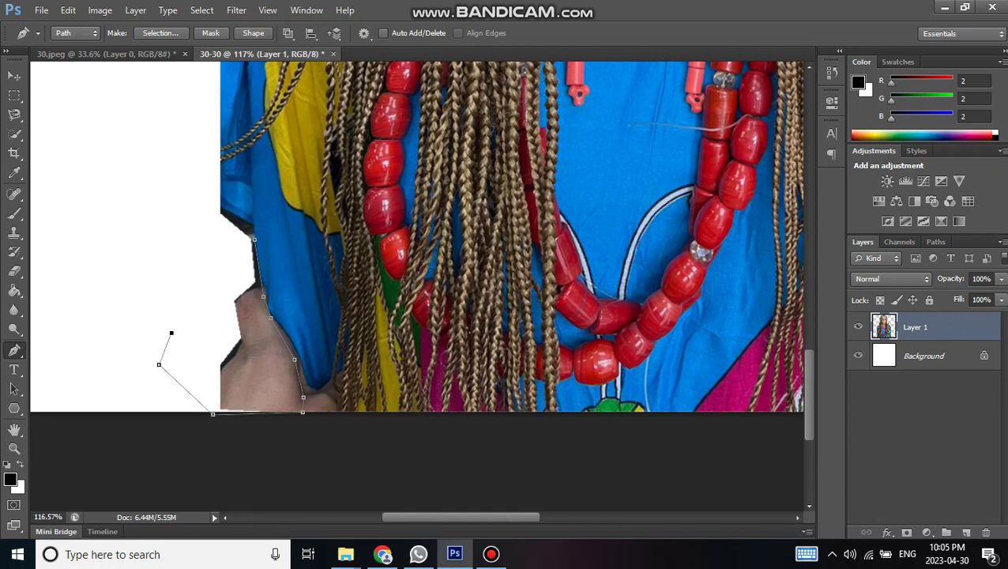
pyautogui.click(254, 240)
# Convert the hand path to a selection, delete the hand pixels, and deselect.
pyautogui.rightClick(231, 251)
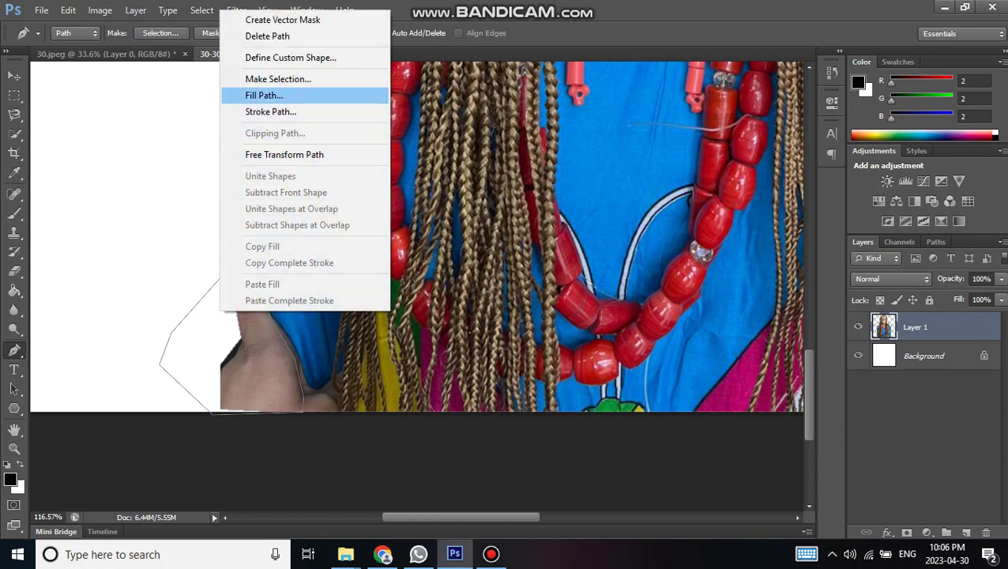
pyautogui.click(278, 79)
pyautogui.click(581, 156)
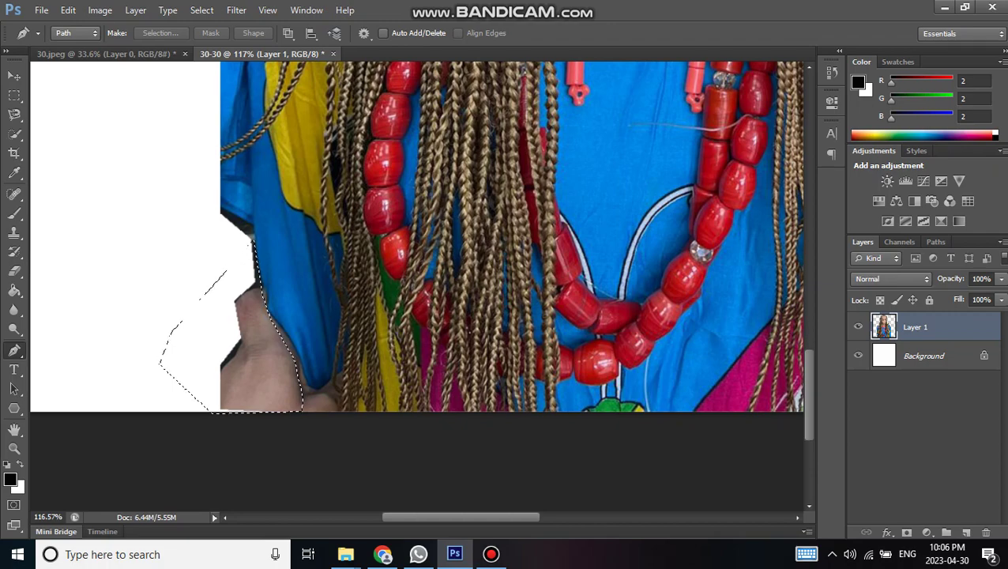
pyautogui.press('Delete')
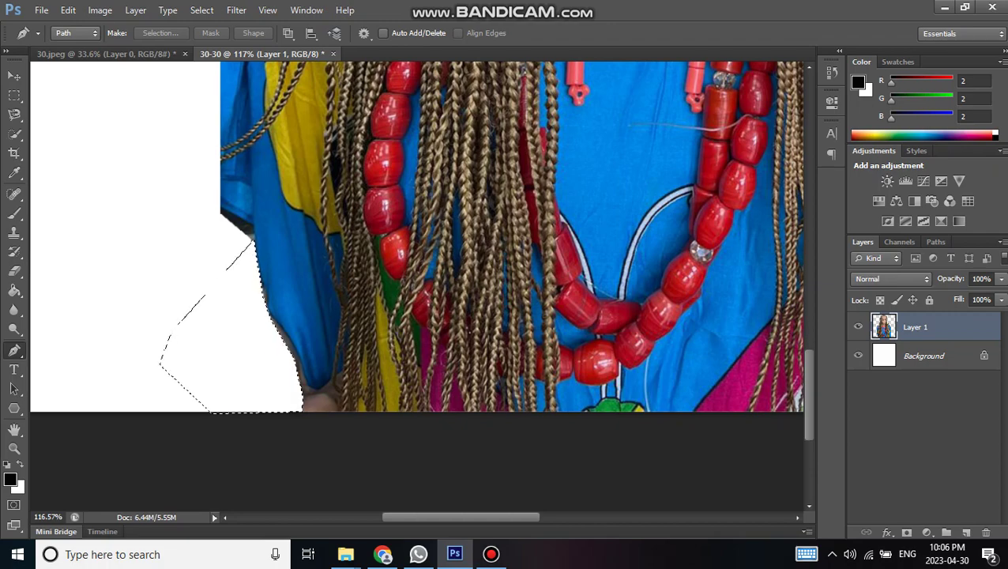
pyautogui.hotkey('ctrl', 'd')
pyautogui.scroll(-3, 417, 237)
# Free-transform the mannequin layer, nudging it right with about 99.93% height, and commit.
pyautogui.scroll(-3, 417, 237)
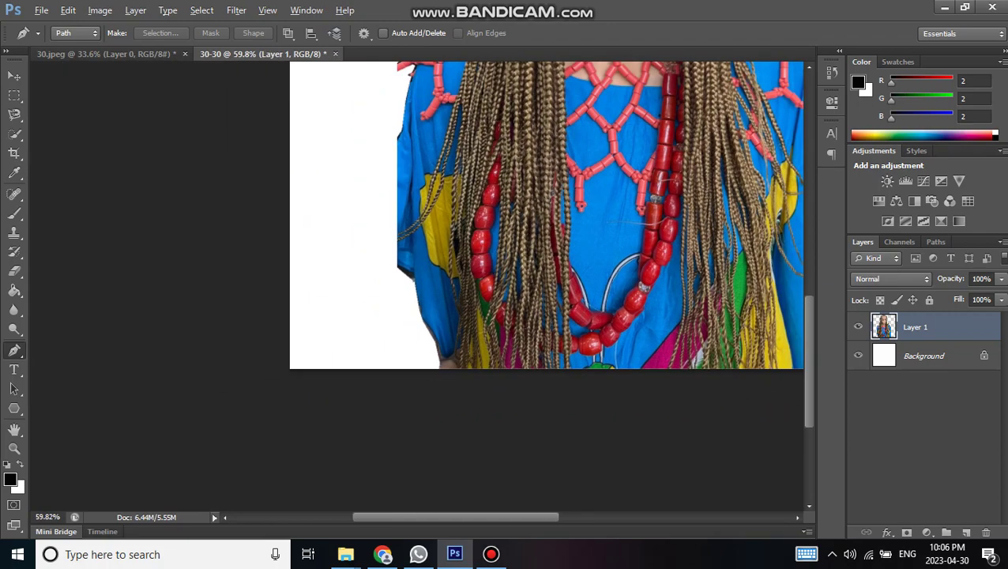
pyautogui.scroll(-1, 417, 284)
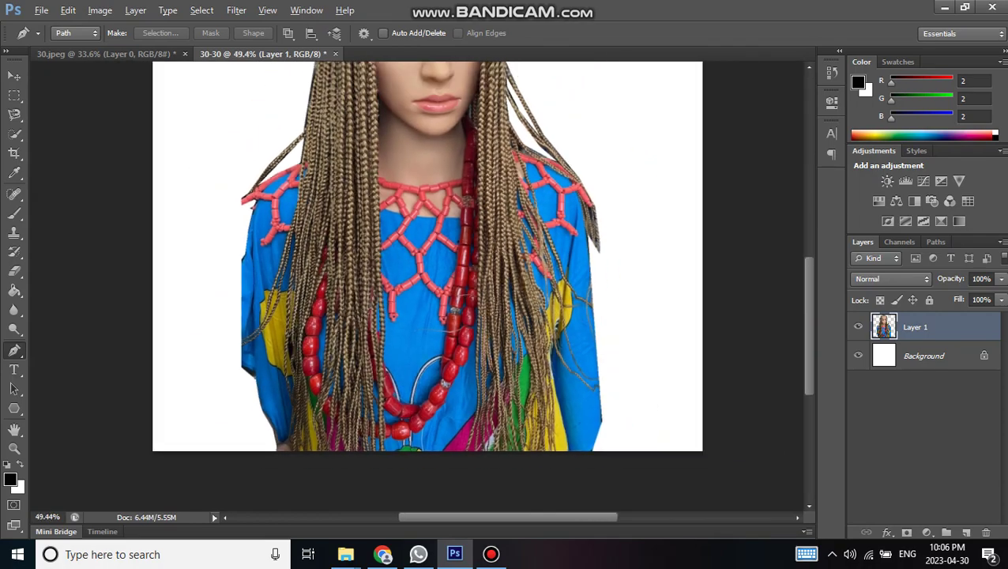
pyautogui.scroll(-1, 417, 285)
pyautogui.scroll(-1, 417, 284)
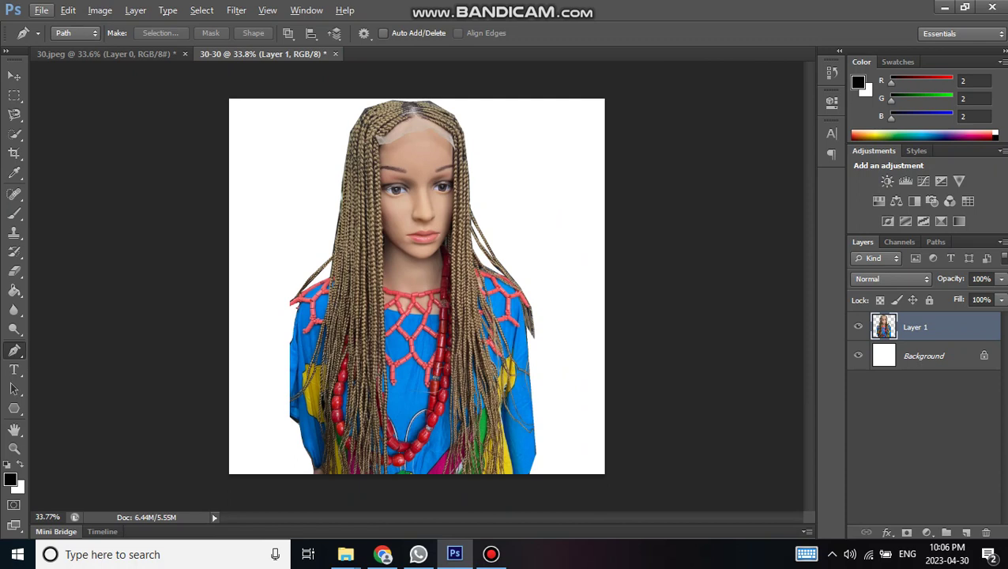
pyautogui.hotkey('ctrl', 't')
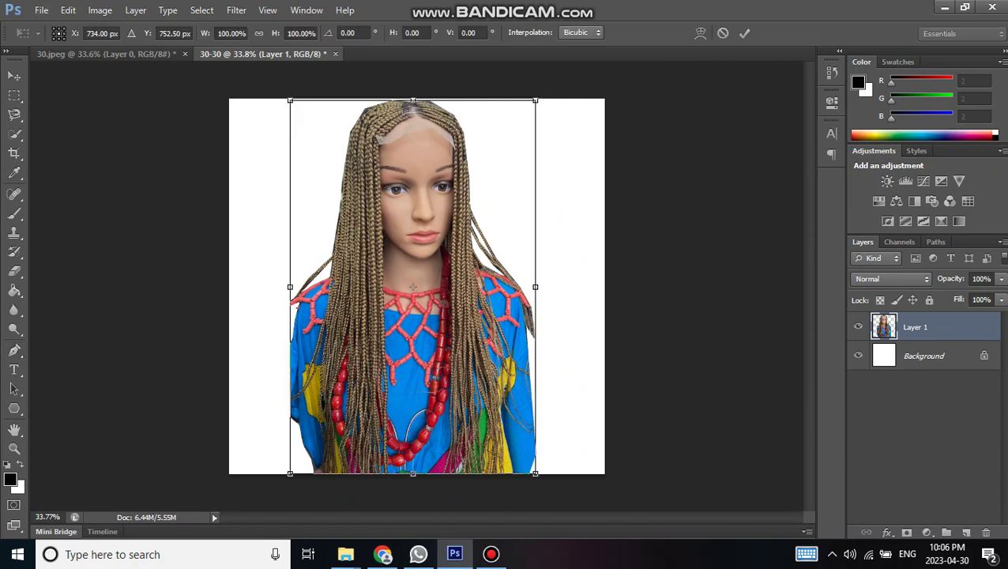
pyautogui.press('Right')
pyautogui.press('Right')
pyautogui.press('Right')
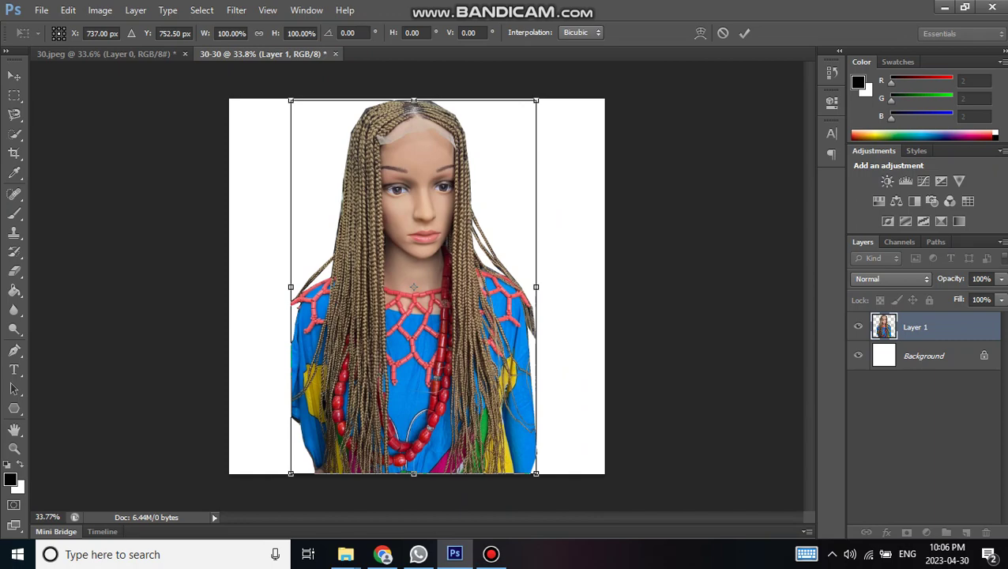
pyautogui.moveTo(535, 101); pyautogui.dragTo(536, 101)
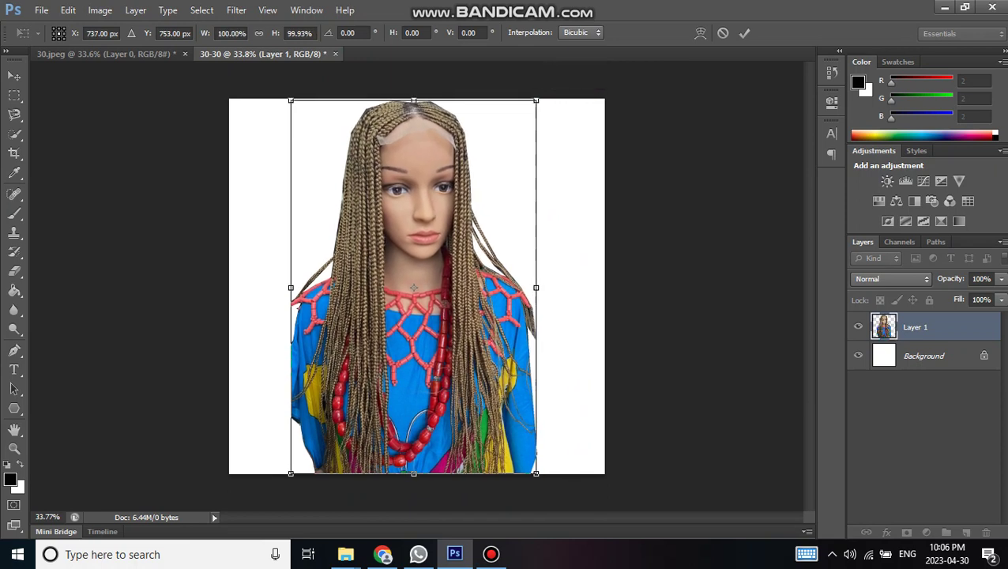
pyautogui.press('Right')
pyautogui.press('Right')
pyautogui.press('Right')
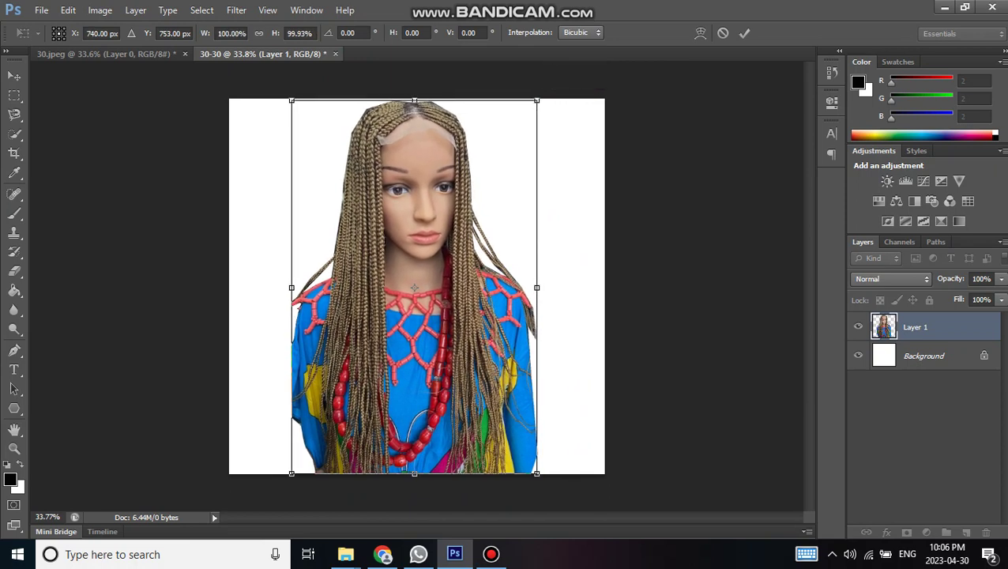
pyautogui.click(744, 33)
pyautogui.press('p')
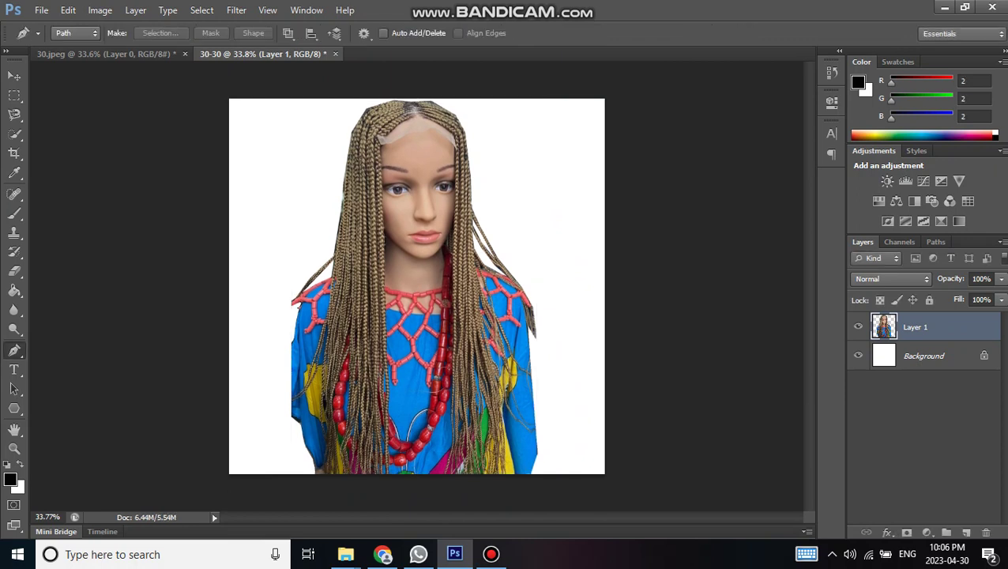
pyautogui.click(41, 10)
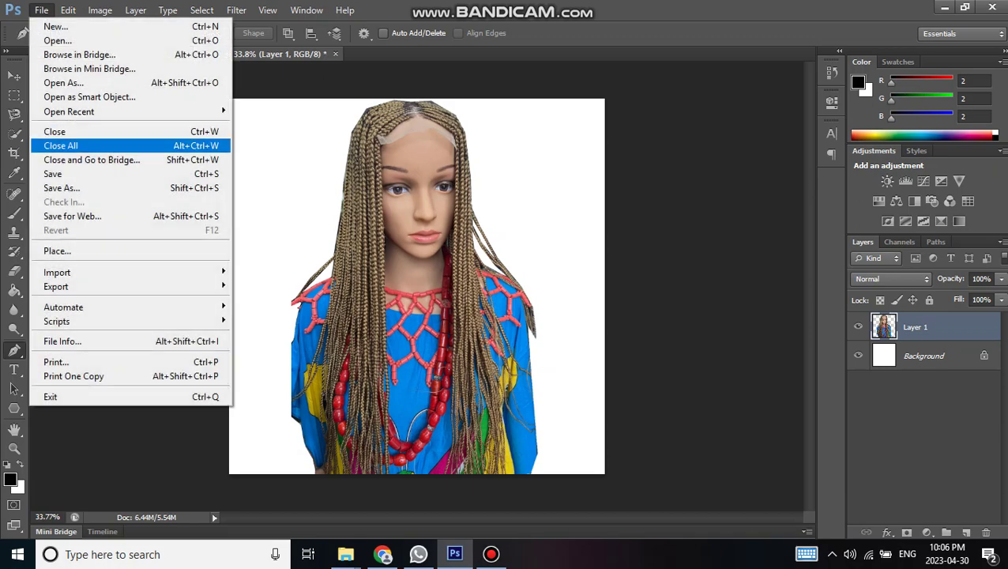
# Save the image as 30-30.psd in New Images, accepting the Photoshop format options.
pyautogui.click(52, 173)
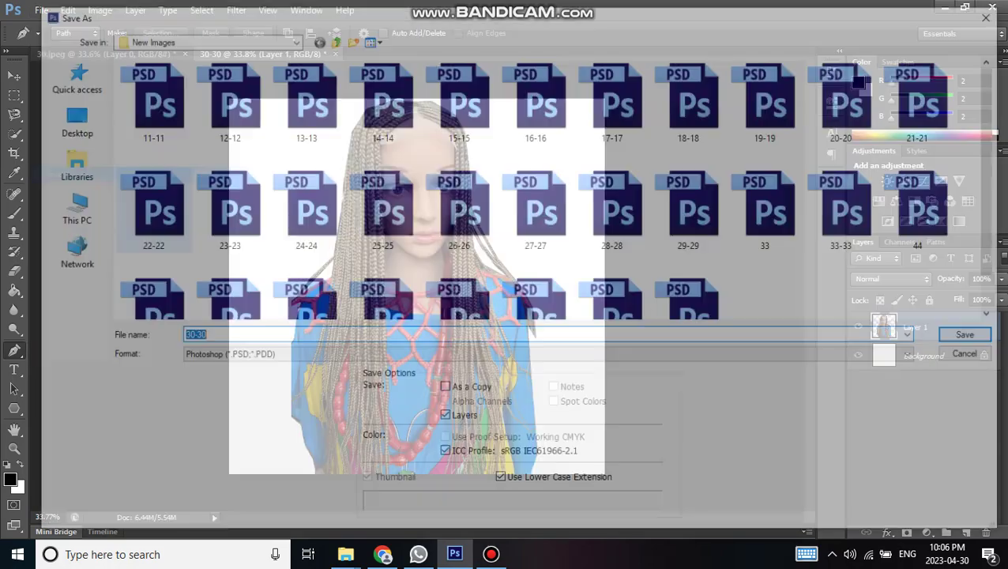
pyautogui.click(973, 336)
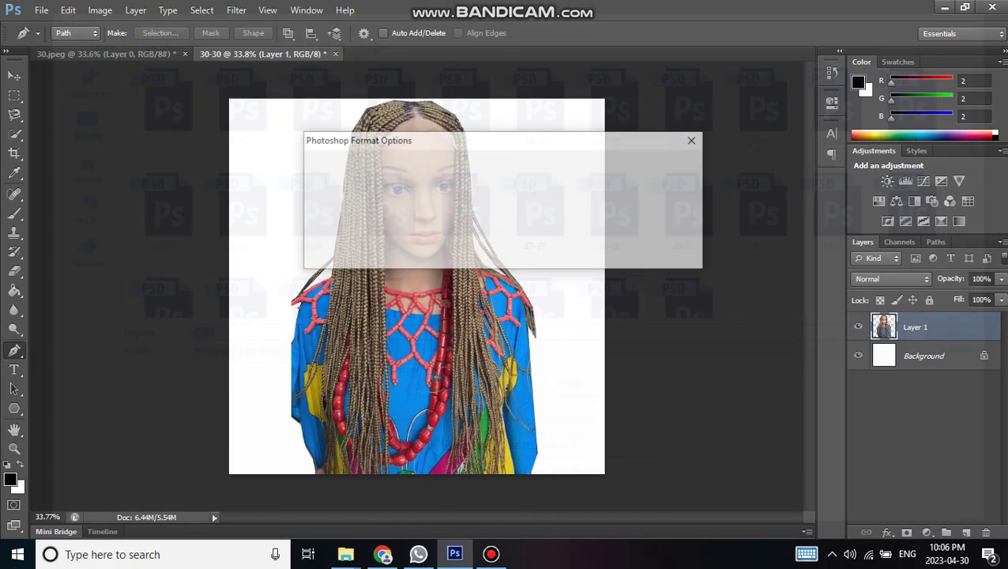
pyautogui.click(669, 164)
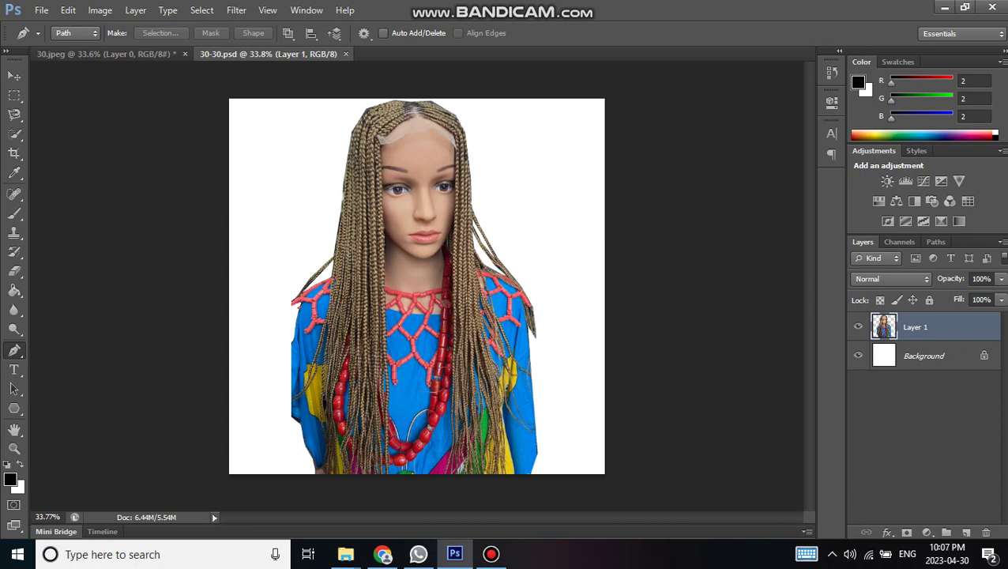
pyautogui.click(42, 10)
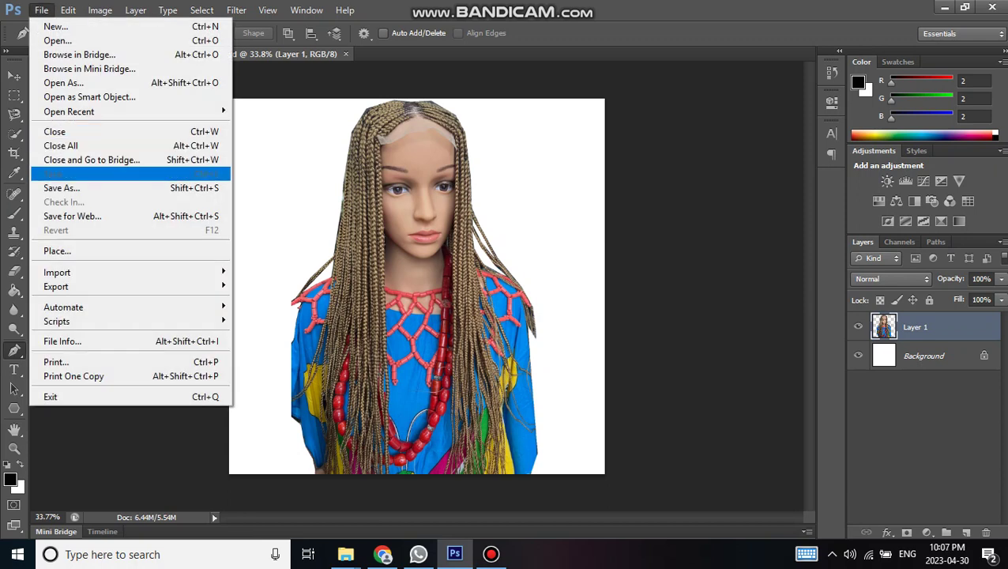
# Open the Save for Web JPEG export window and then close it.
pyautogui.press('Escape')
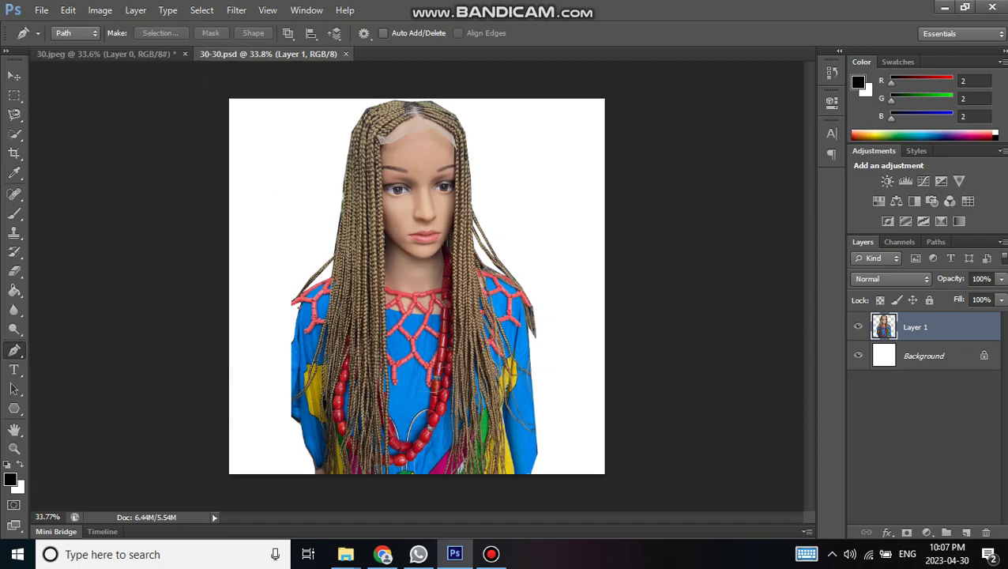
pyautogui.hotkey('ctrl', 'alt', 'shift', 's')
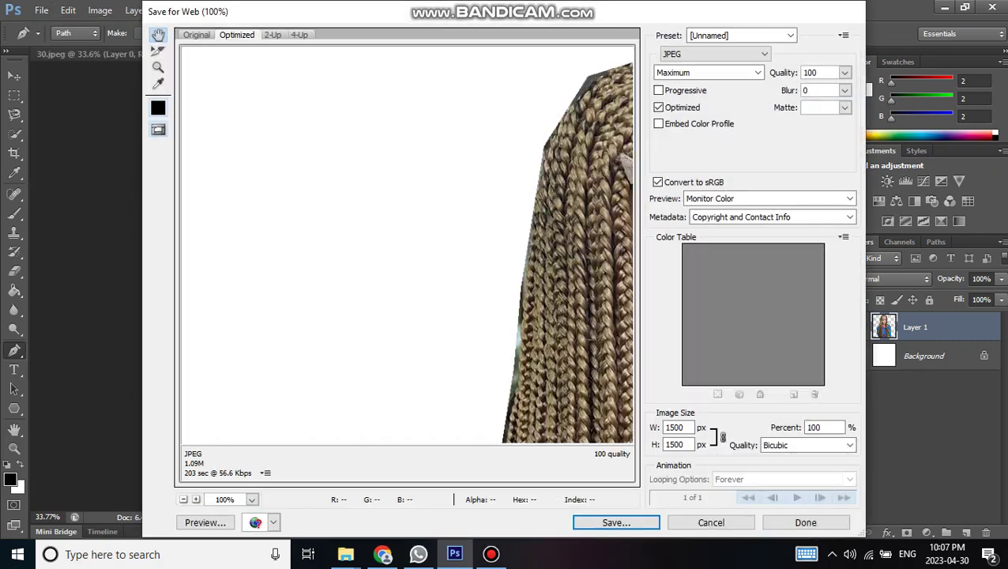
pyautogui.press('Escape')
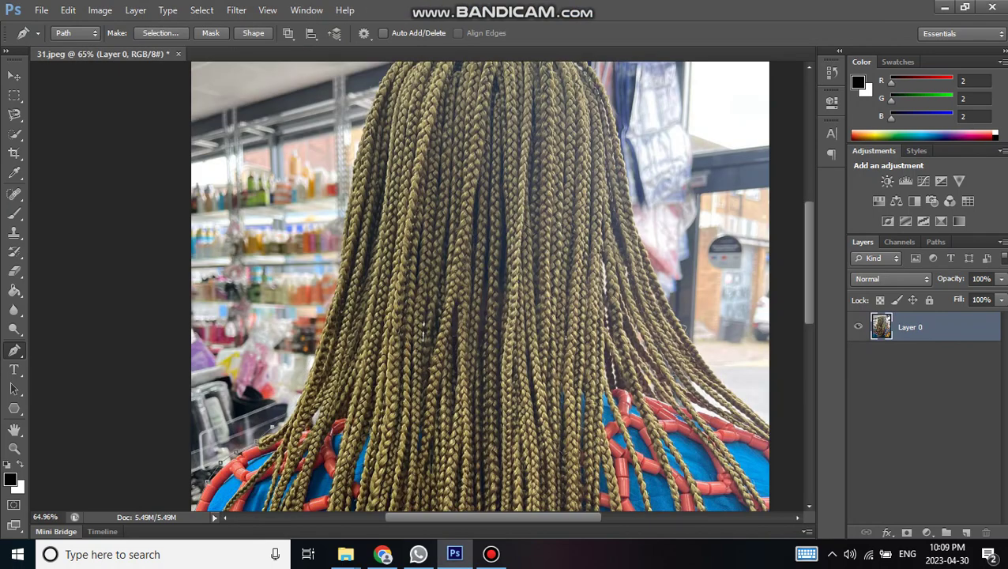
# Place pen anchors up the hair's left edge toward the top of the head.
pyautogui.scroll(2, 422, 336)
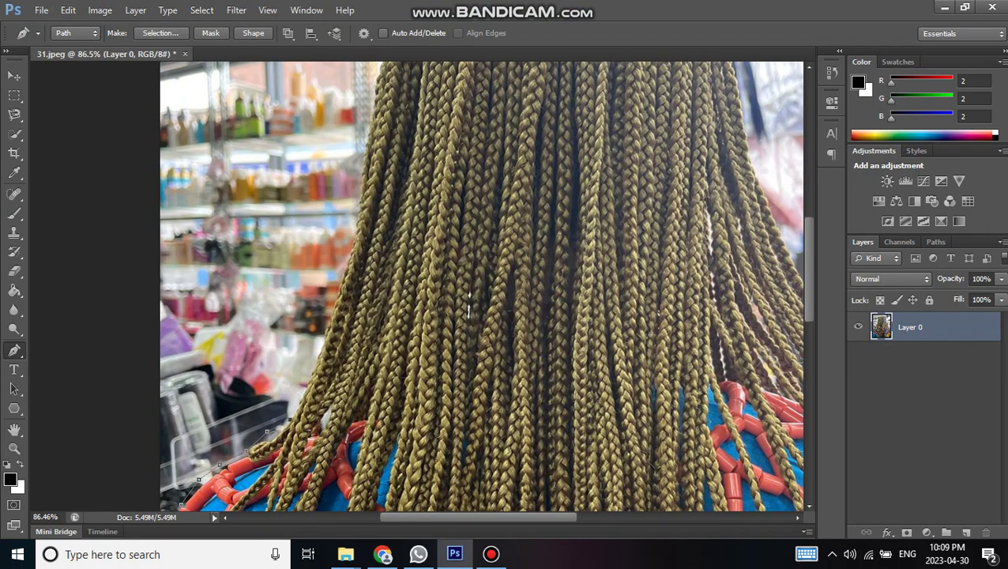
pyautogui.click(319, 348)
pyautogui.click(351, 253)
pyautogui.click(360, 171)
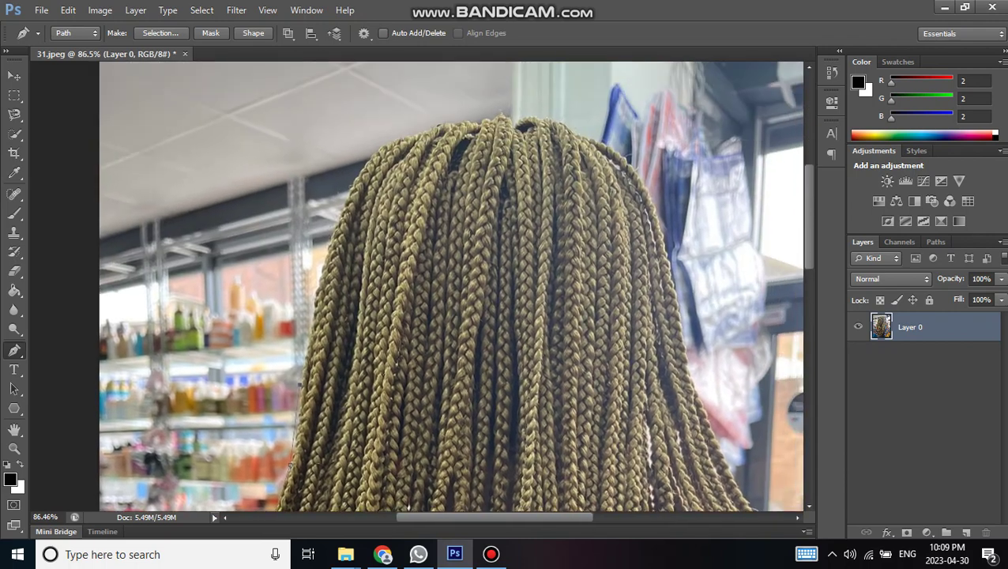
pyautogui.moveTo(469, 304); pyautogui.dragTo(399, 466)
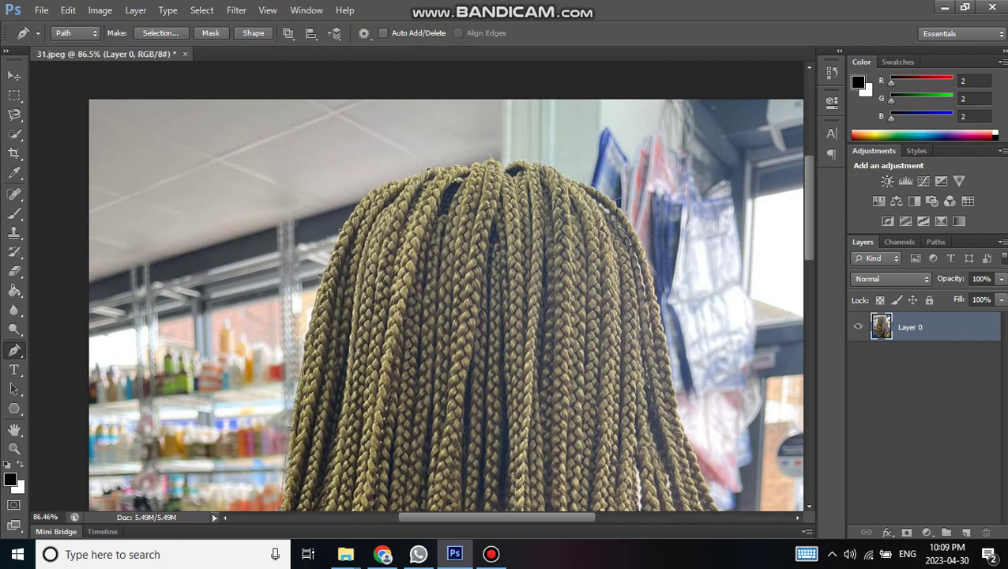
# Continue the pen outline across the crown and onto the hair's top-right curve.
pyautogui.click(354, 206)
pyautogui.click(388, 178)
pyautogui.click(441, 164)
pyautogui.click(491, 158)
pyautogui.click(519, 162)
pyautogui.click(573, 177)
pyautogui.click(589, 181)
pyautogui.click(631, 220)
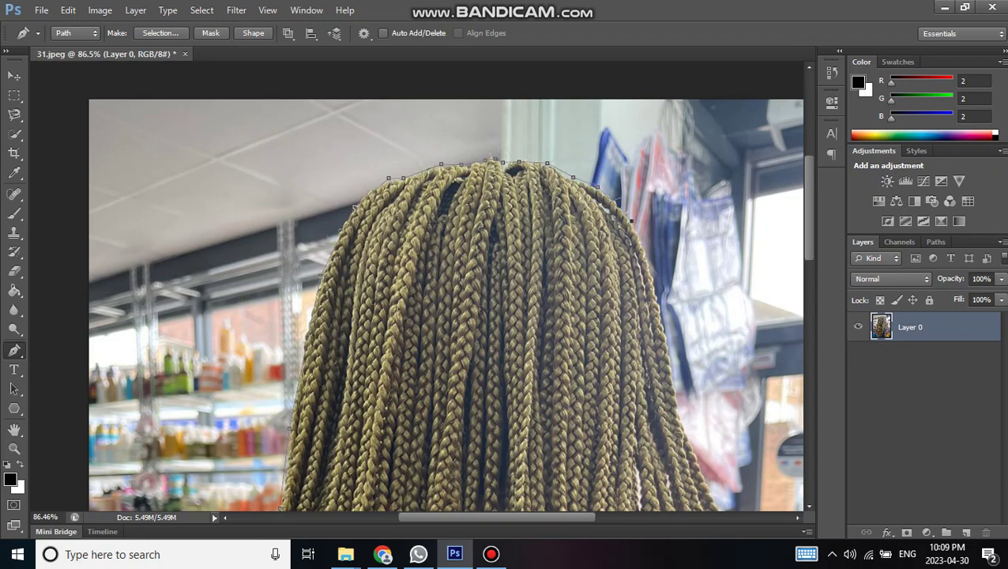
# Pan to the right braids and extend the outline down their edge.
pyautogui.moveTo(632, 221); pyautogui.dragTo(515, 169)
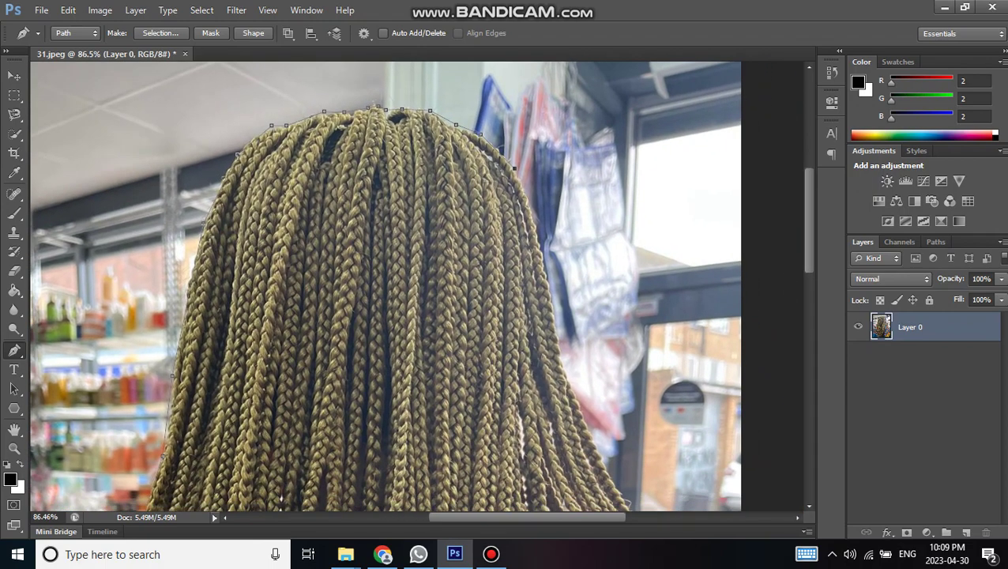
pyautogui.moveTo(279, 511); pyautogui.dragTo(203, 445)
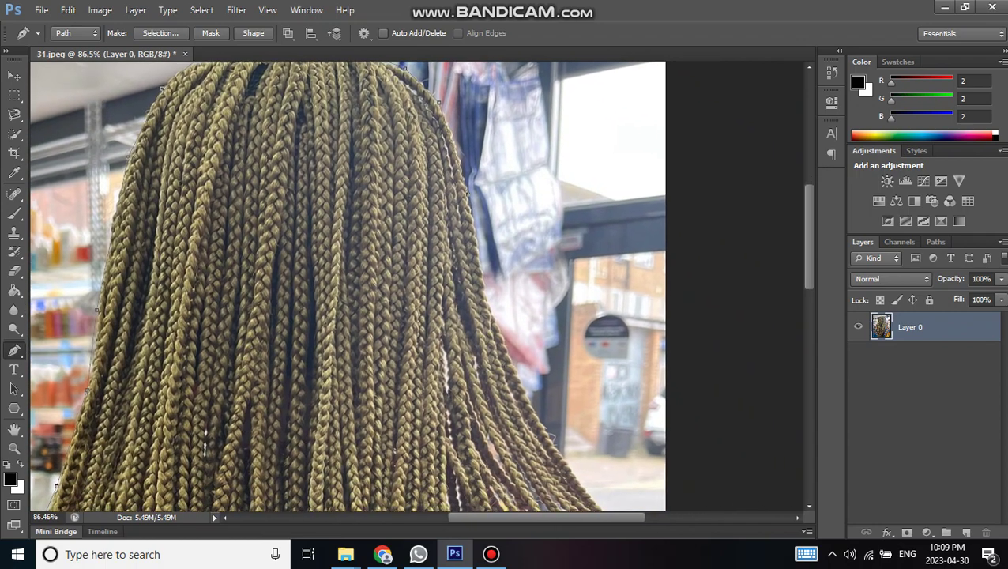
pyautogui.click(495, 314)
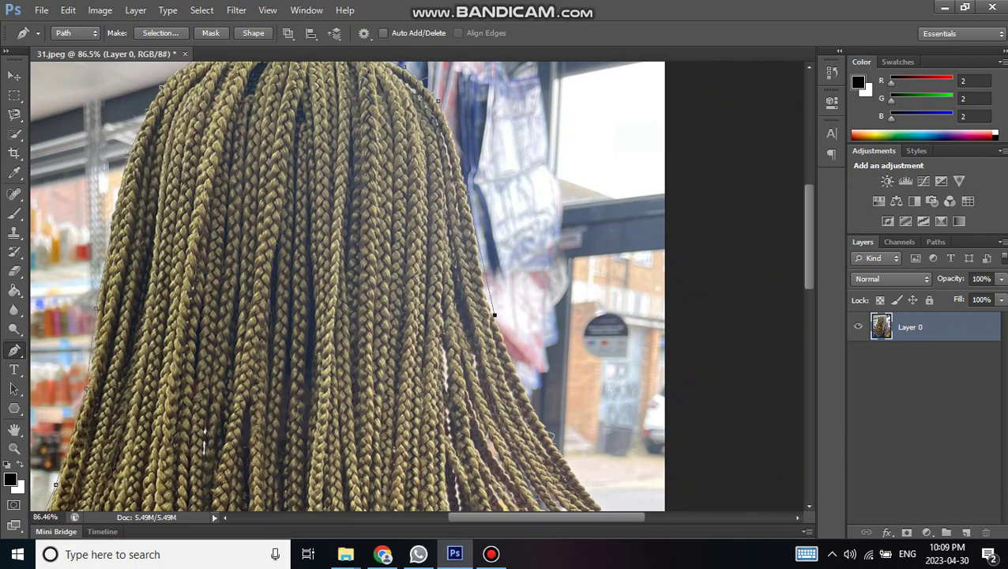
pyautogui.hotkey('ctrl', 'z')
pyautogui.click(481, 267)
pyautogui.click(491, 316)
# Extend the pen outline down the right braids to the shoulder, fixing a misplaced anchor.
pyautogui.scroll(-5, 346, 285)
pyautogui.hscroll(3, 346, 284)
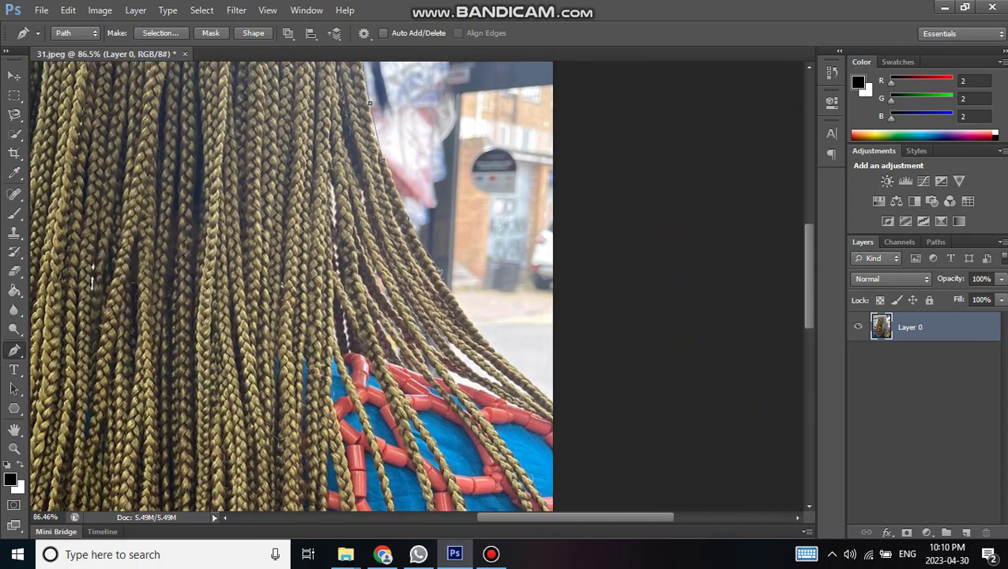
pyautogui.click(496, 350)
pyautogui.hotkey('ctrl', 'z')
pyautogui.click(475, 326)
pyautogui.click(529, 378)
pyautogui.click(548, 397)
# Run the outline down the image's right edge and along the bottom, then finish the path.
pyautogui.scroll(-1, 340, 284)
pyautogui.scroll(-5, 340, 284)
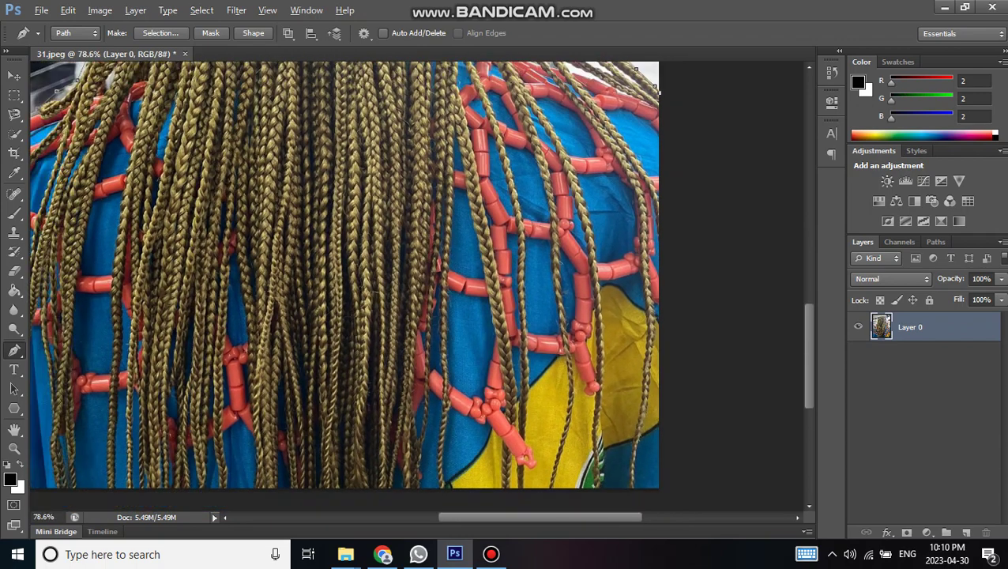
pyautogui.scroll(-2, 404, 269)
pyautogui.scroll(-1, 404, 268)
pyautogui.scroll(-1, 405, 268)
pyautogui.scroll(-1, 405, 269)
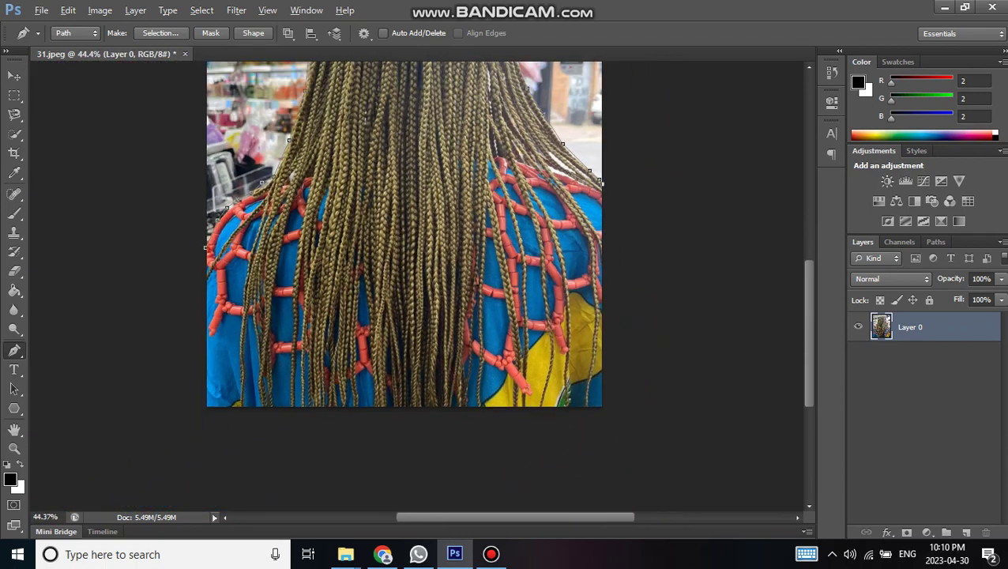
pyautogui.scroll(-1, 405, 235)
pyautogui.click(605, 244)
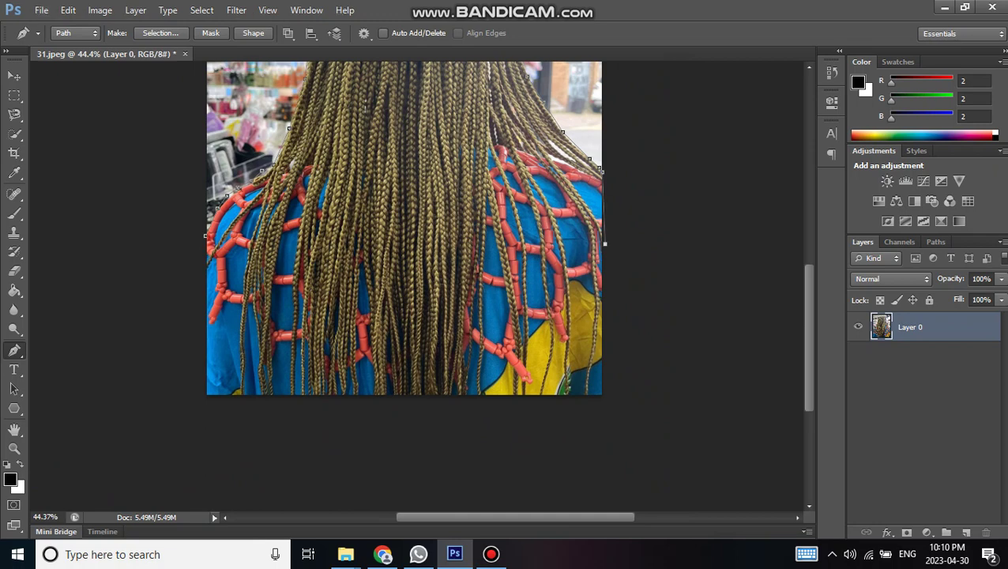
pyautogui.click(603, 368)
pyautogui.click(604, 395)
pyautogui.click(361, 395)
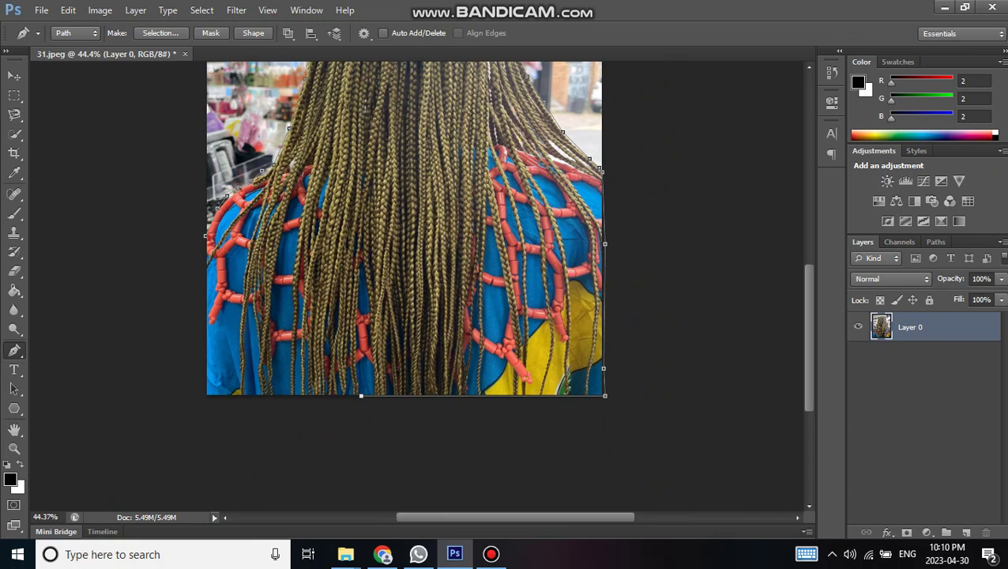
pyautogui.click(206, 395)
pyautogui.press('Return')
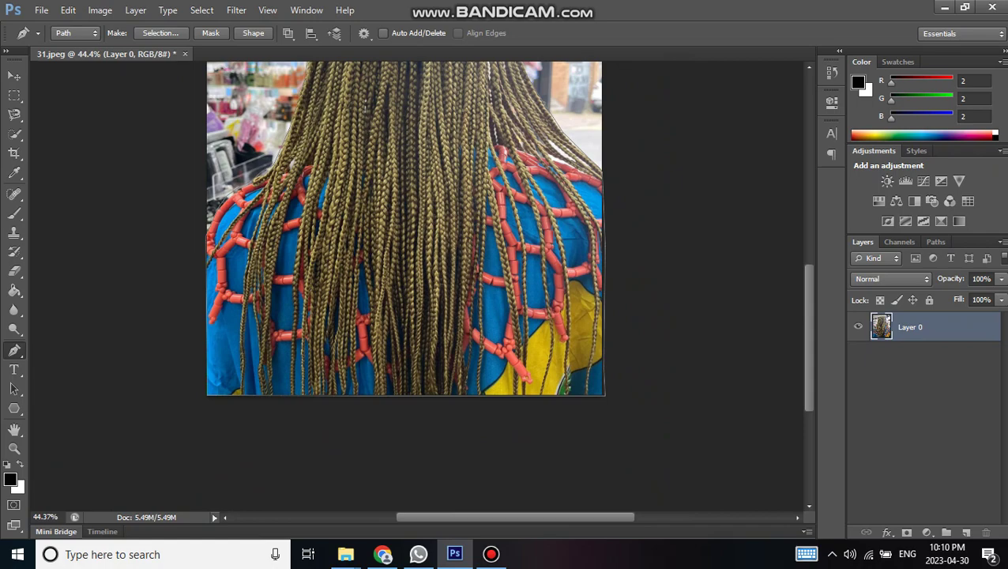
pyautogui.scroll(2, 442, 237)
pyautogui.scroll(-5, 442, 237)
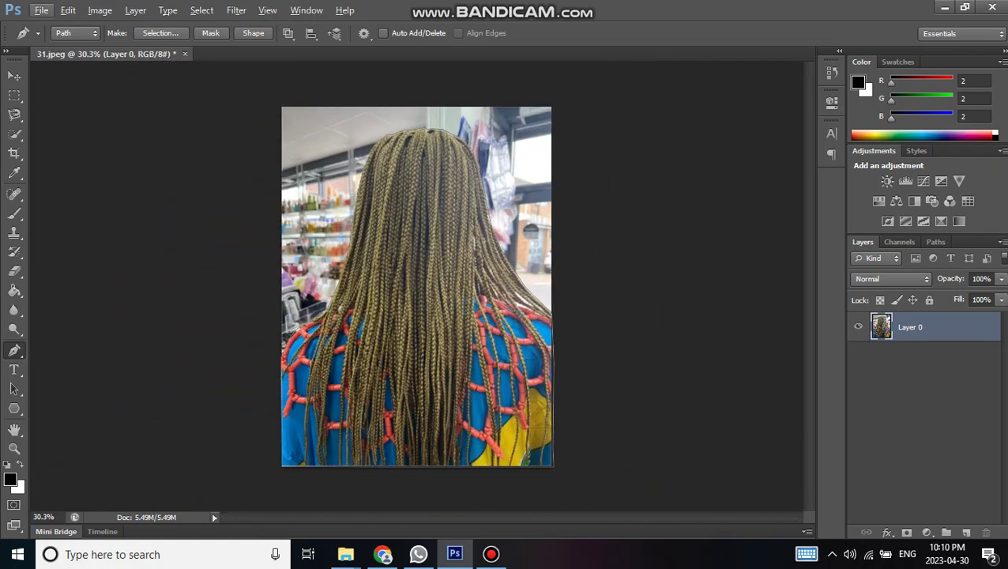
# Make a 0-feather selection from the hair path, invert it, and delete the store background.
pyautogui.rightClick(416, 236)
pyautogui.click(473, 307)
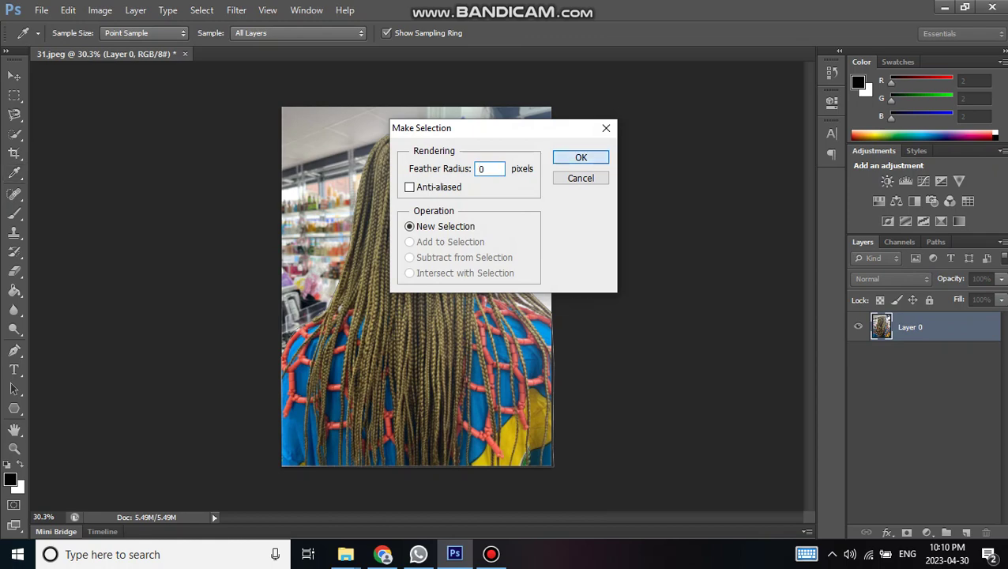
pyautogui.click(580, 157)
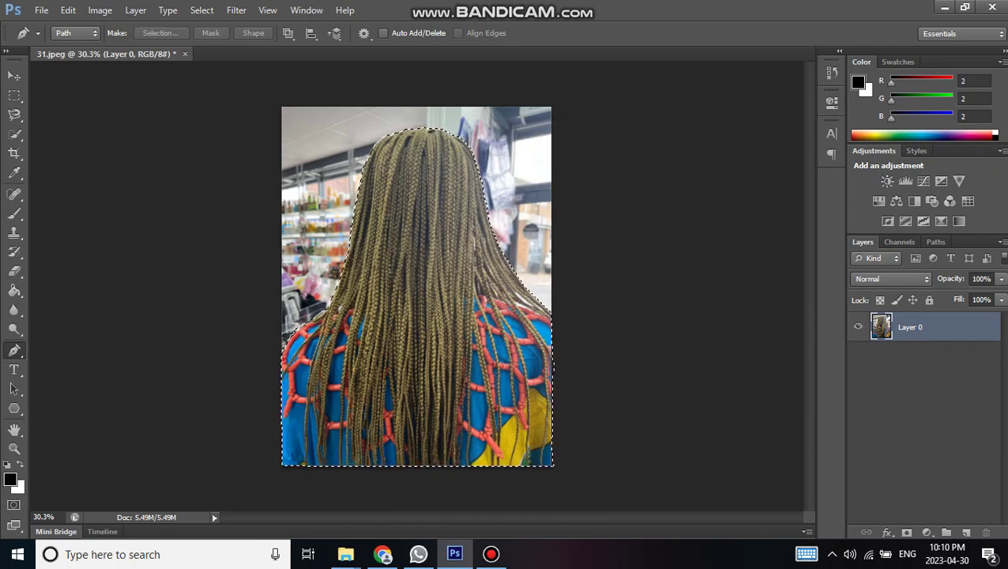
pyautogui.hotkey('ctrl', 'shift', 'i')
pyautogui.press('Delete')
pyautogui.hotkey('ctrl', 'd')
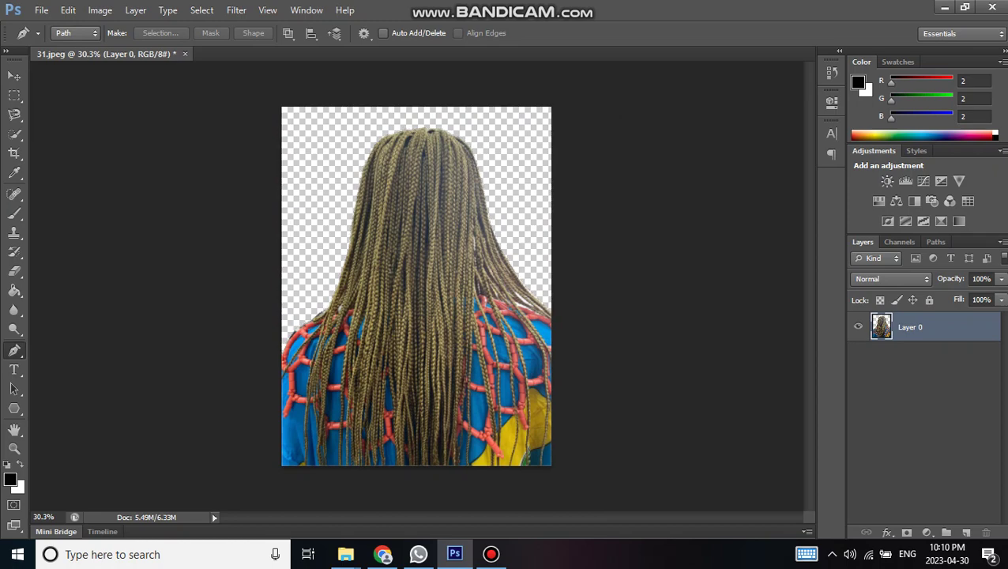
# Create a white 1500×1500 px, 300 ppi document named 31-31, then return to 31.jpeg.
pyautogui.press('v')
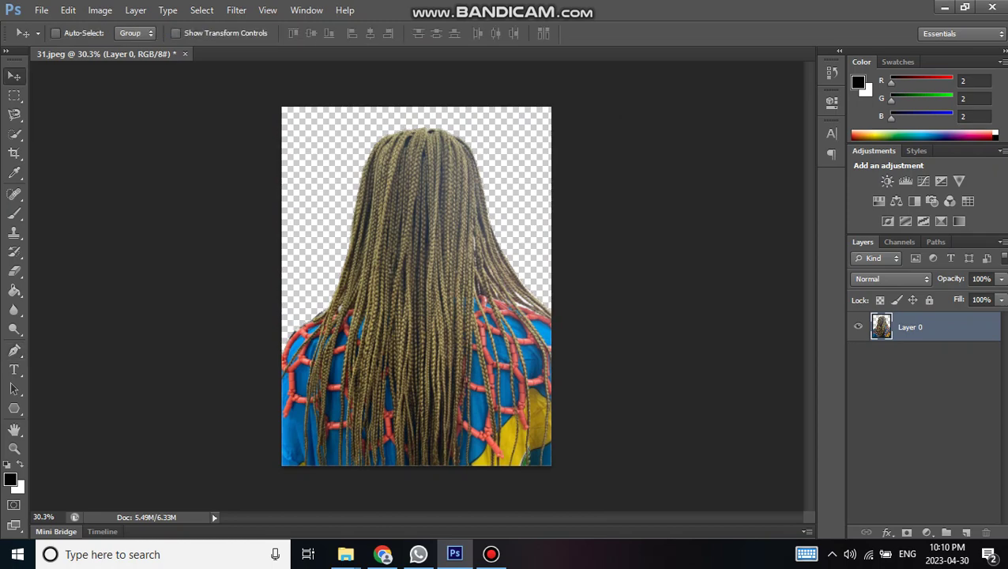
pyautogui.hotkey('ctrl', 'n')
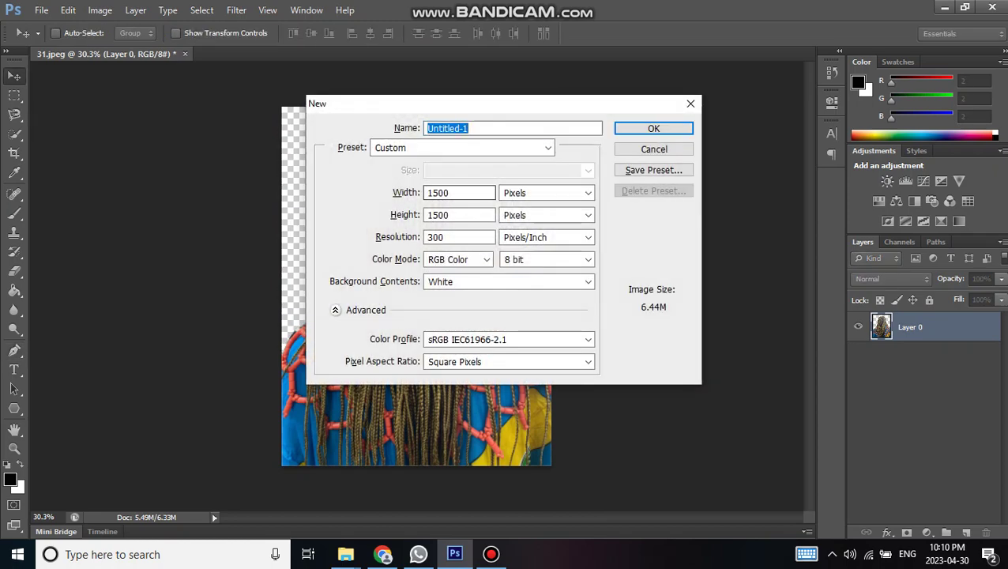
pyautogui.write('31-')
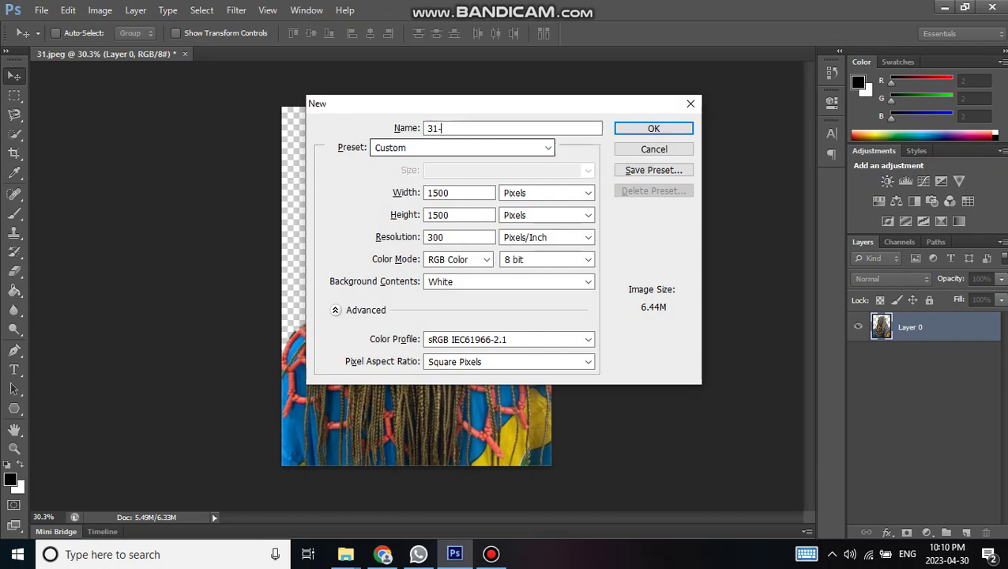
pyautogui.write('31')
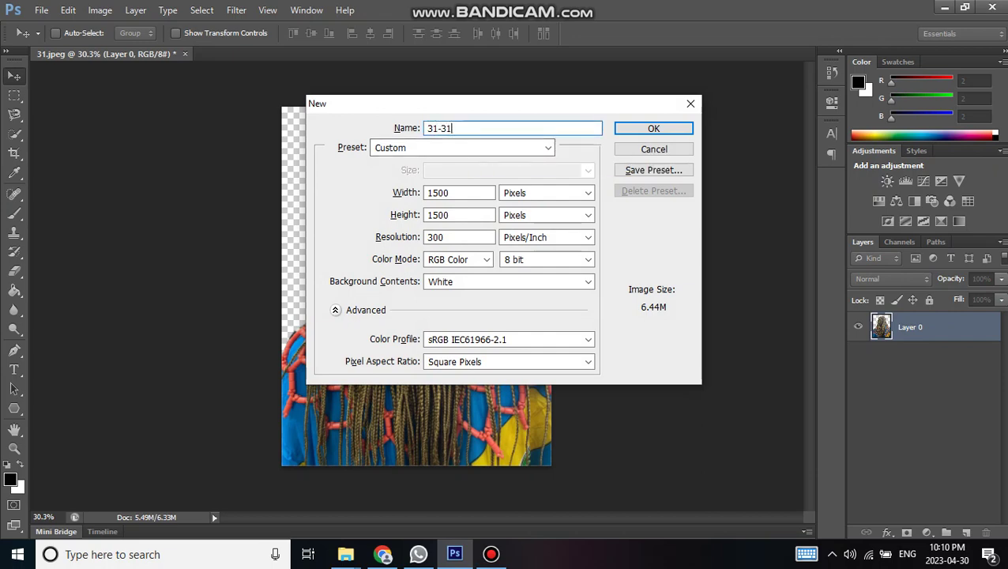
pyautogui.press('Return')
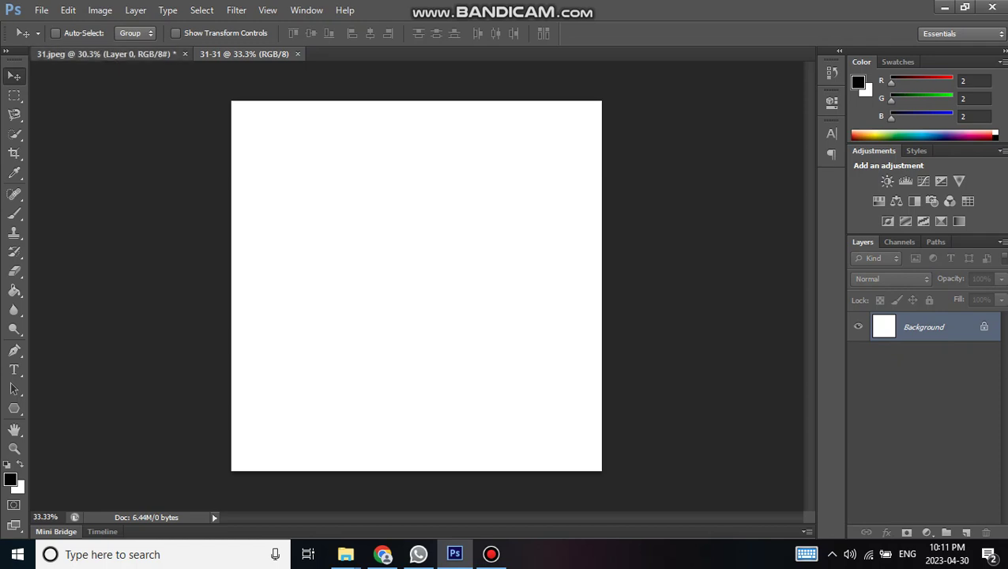
pyautogui.hotkey('ctrl', 'Tab')
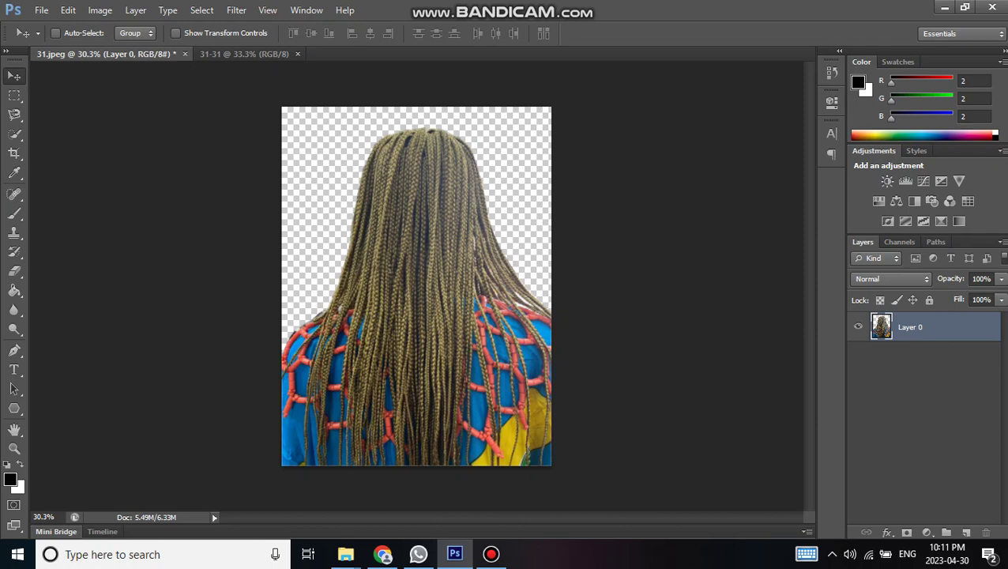
# Drag the cut-out braided hair onto the 31-31 canvas and nudge it down to centre it.
pyautogui.moveTo(439, 288)
pyautogui.mouseDown()
pyautogui.moveTo(264, 57)
pyautogui.moveTo(416, 285)
pyautogui.mouseUp()
pyautogui.moveTo(435, 215); pyautogui.dragTo(444, 247)
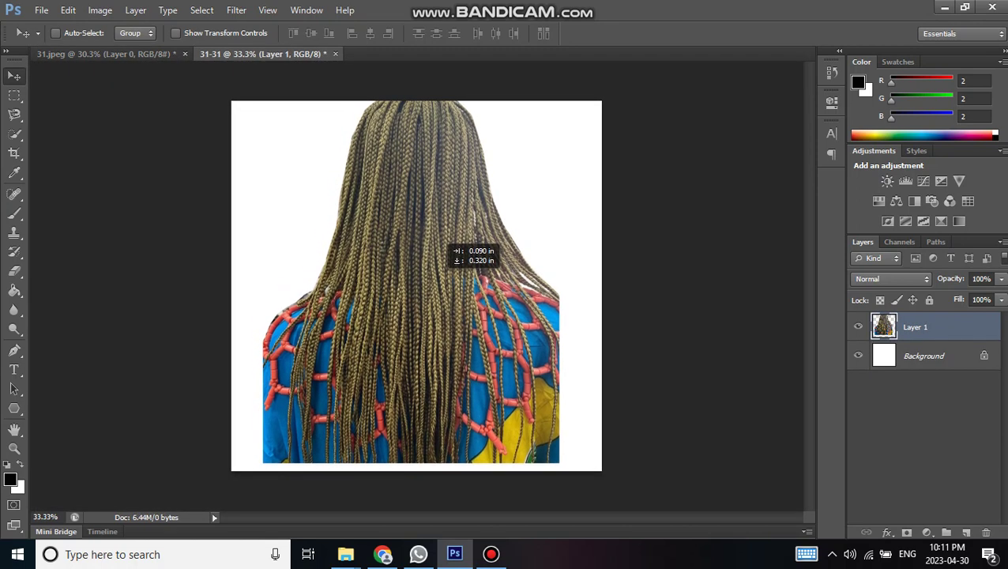